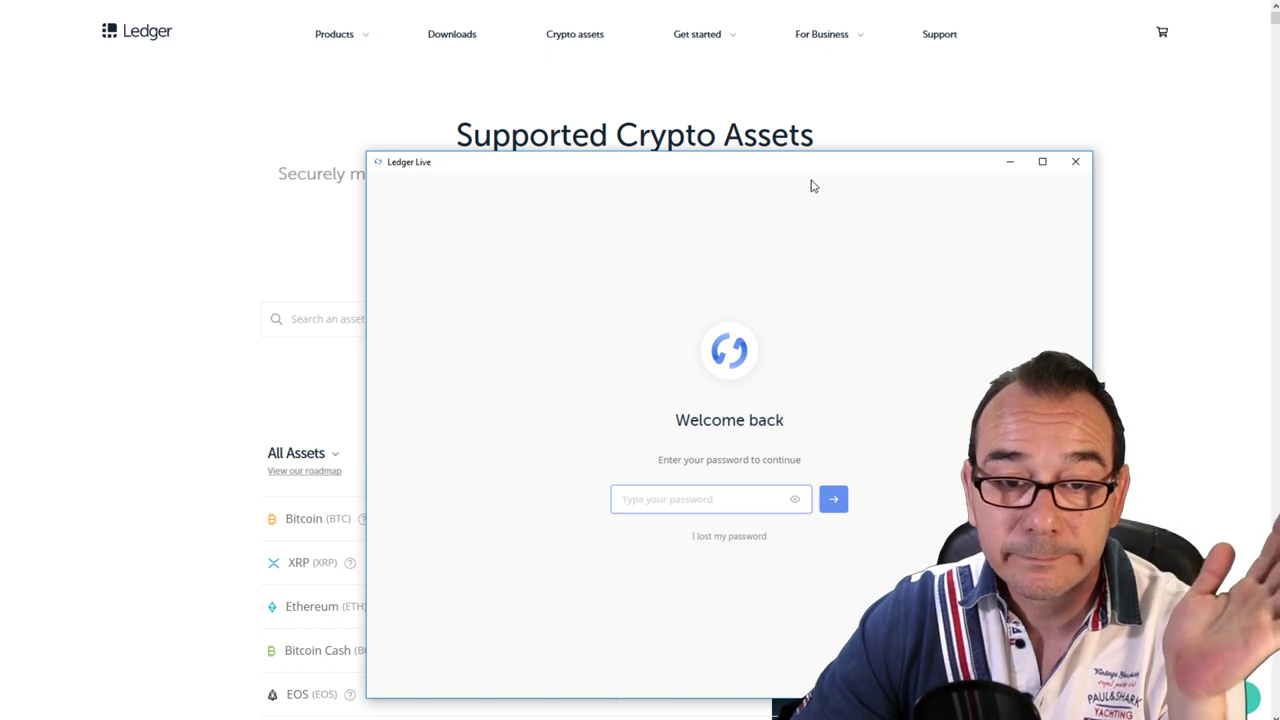
Move the Ledger Live window clear and unlock the wallet by entering the account password.
left_click_drag(840, 163, 635, 77)
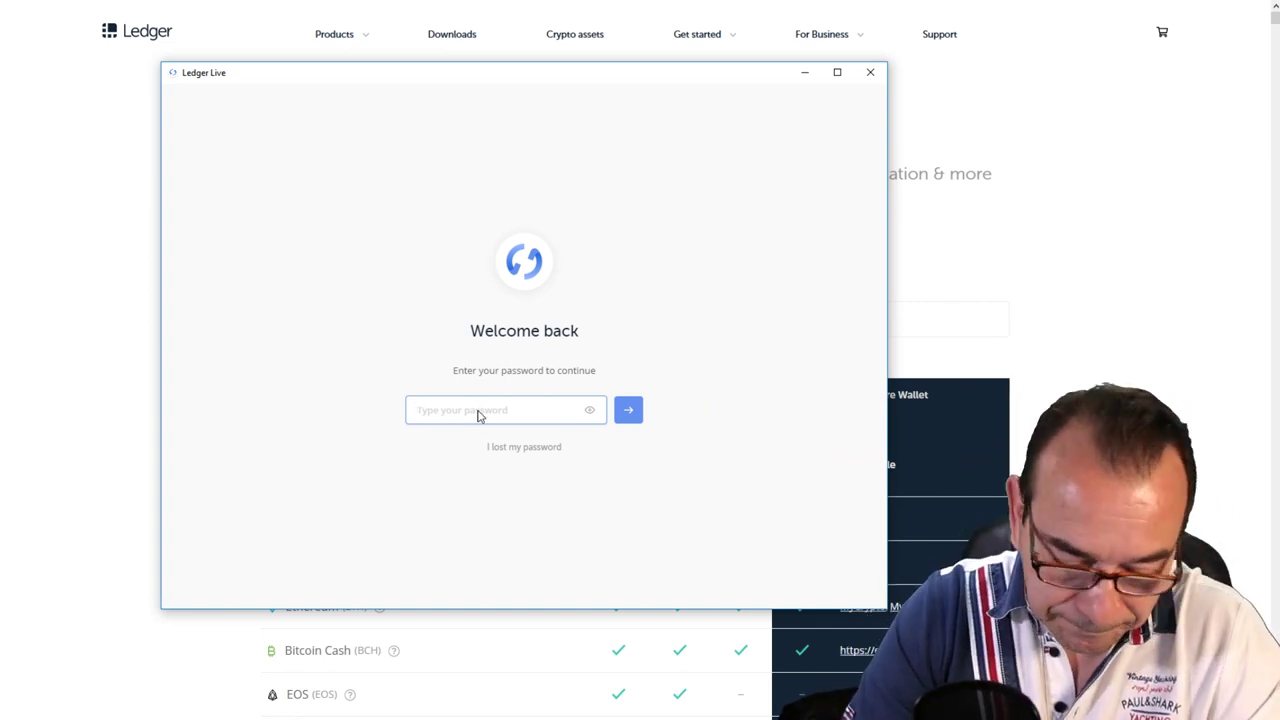
type("•••")
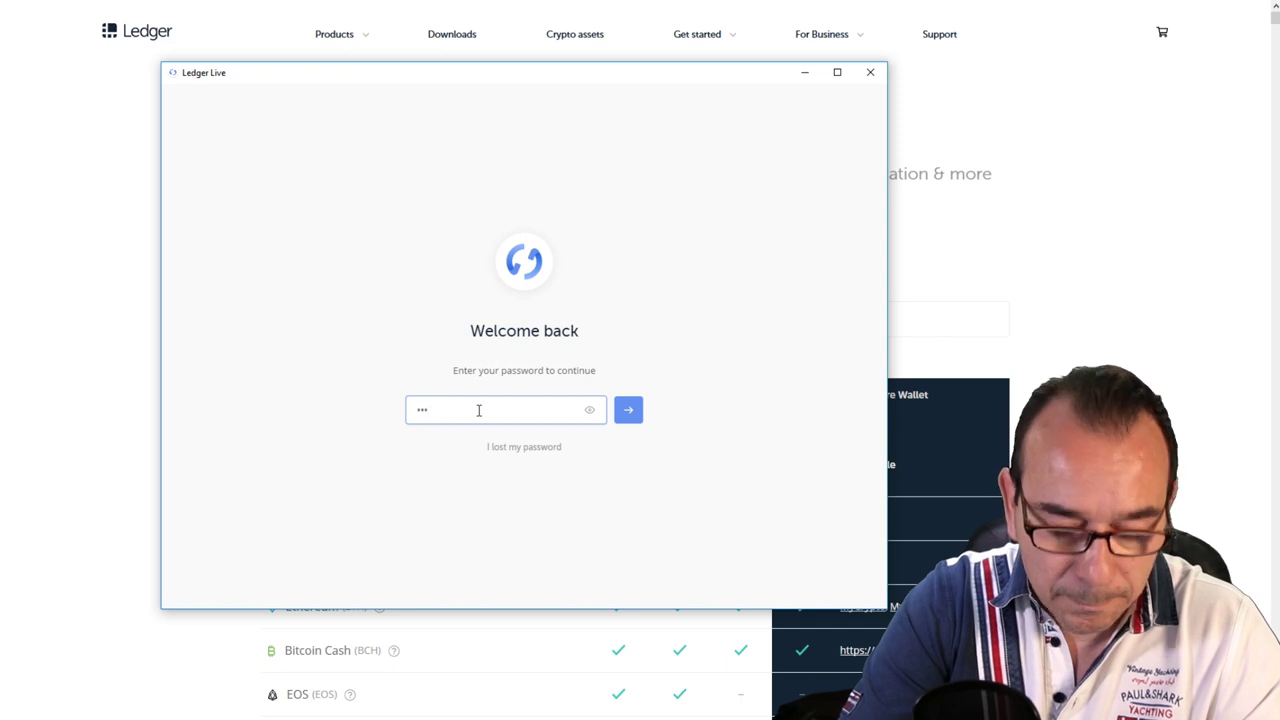
type("••••••••")
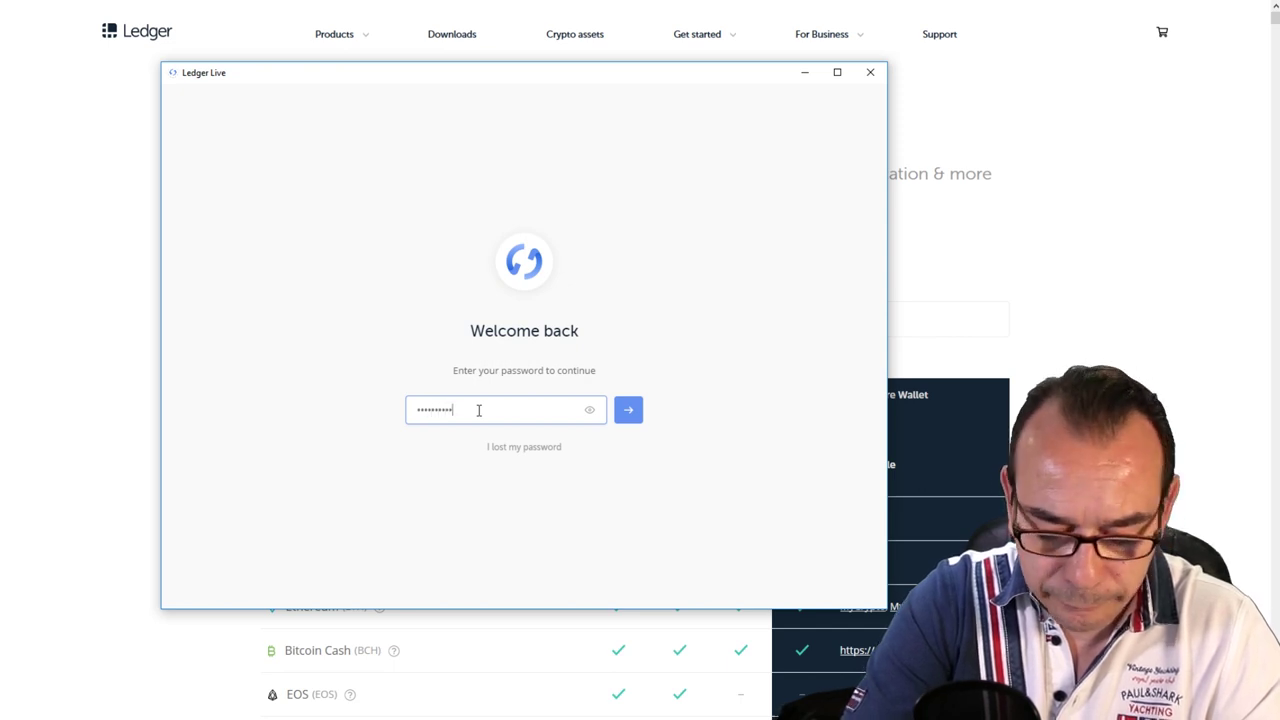
type("•")
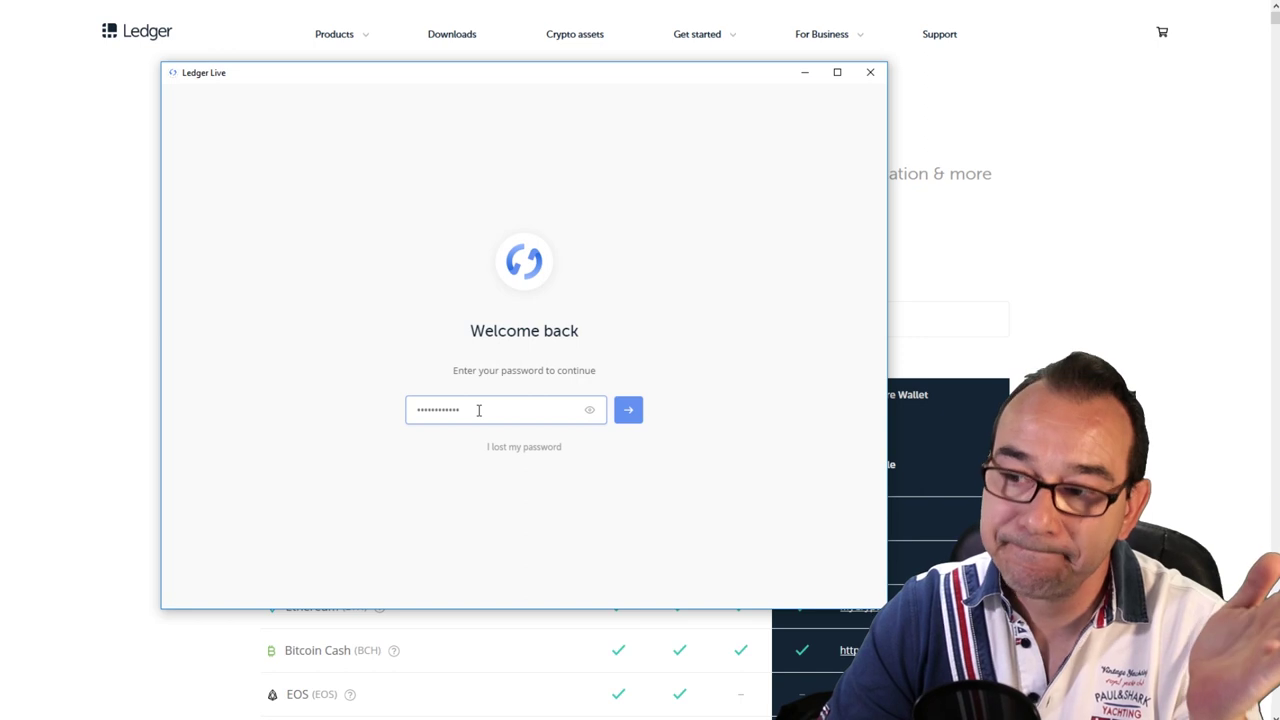
key("Return")
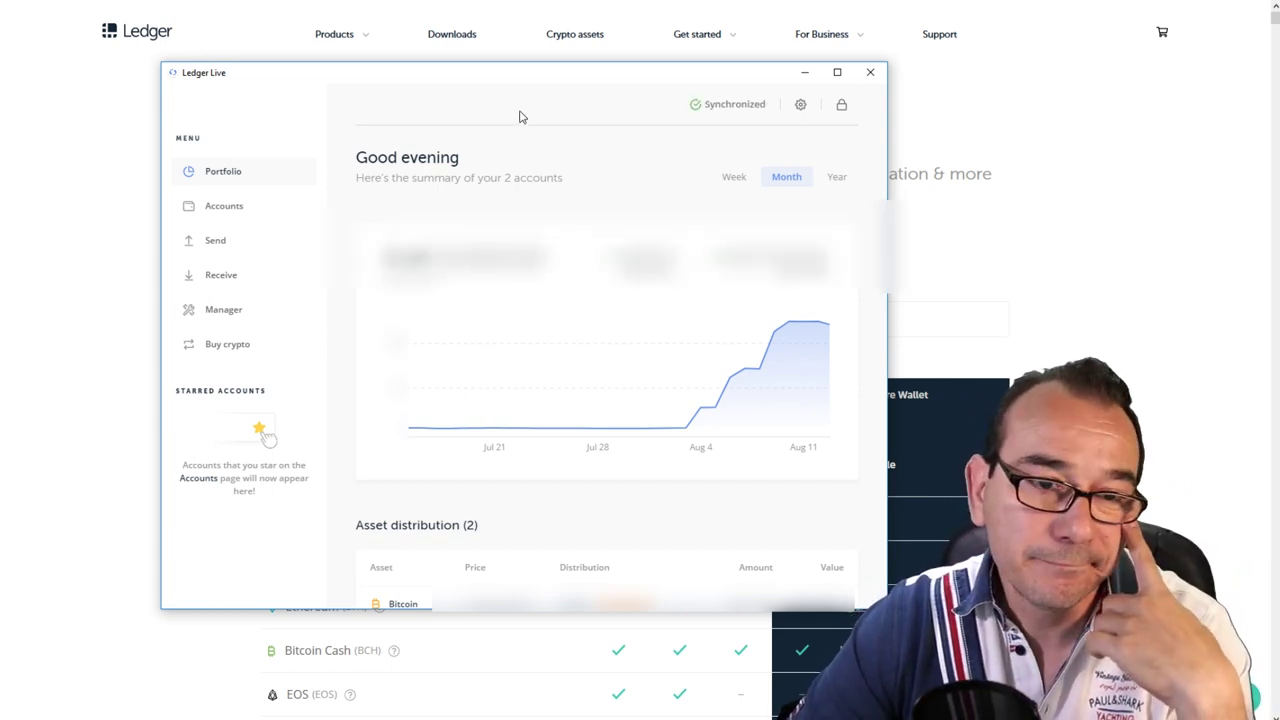
Reposition and enlarge the Ledger Live window to show more of the portfolio overview.
left_click_drag(523, 77, 421, 35)
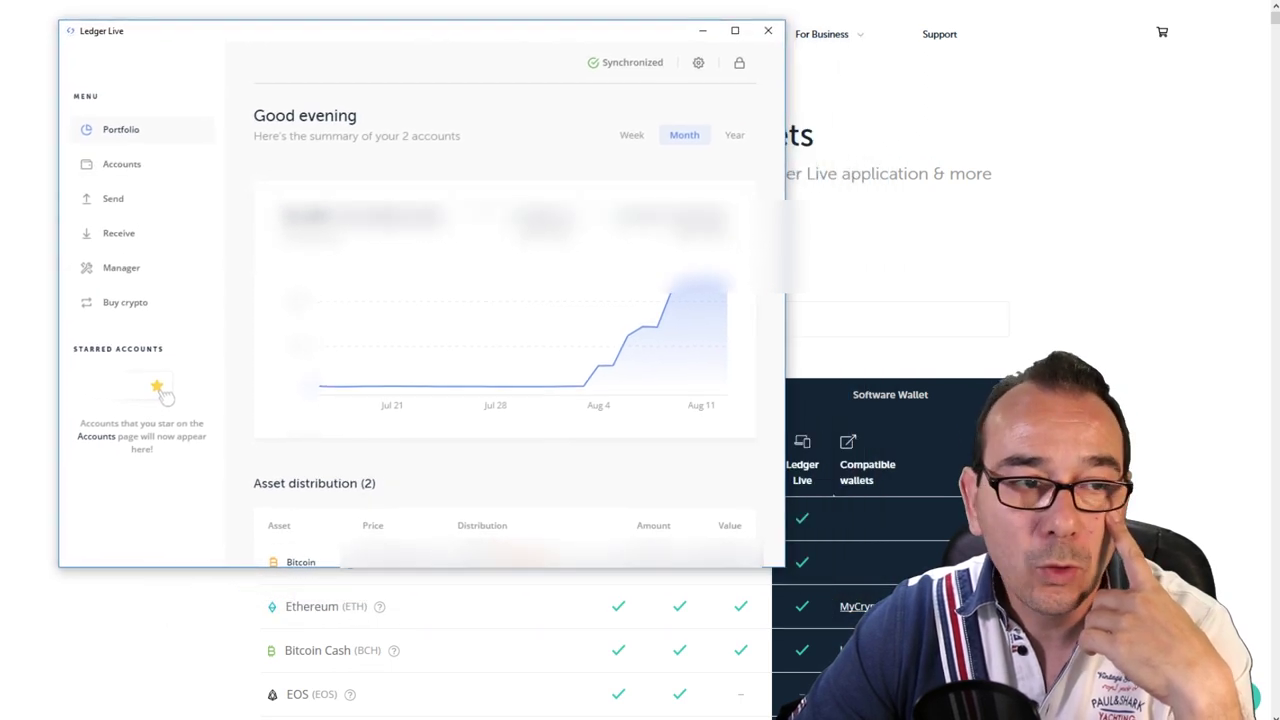
left_click_drag(786, 567, 1013, 714)
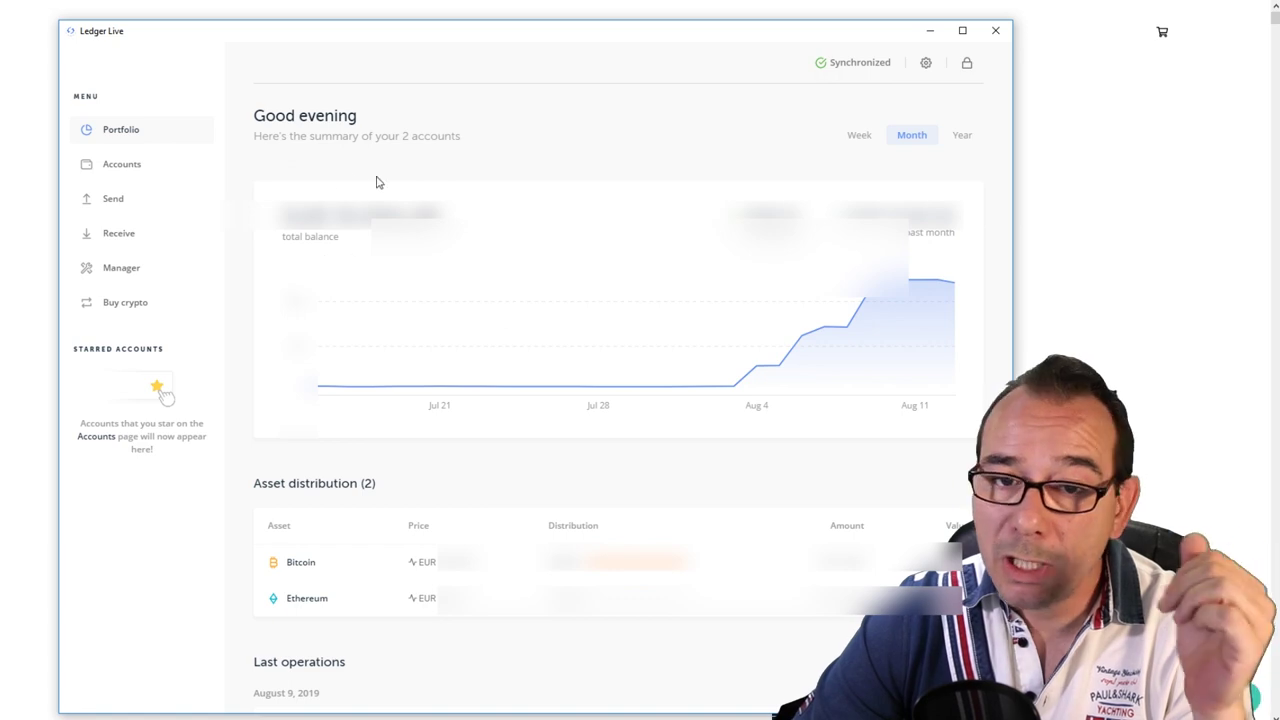
View the general settings, and compare the portfolio balance chart over year, month and week, leaving the range at Week.
left_click(926, 63)
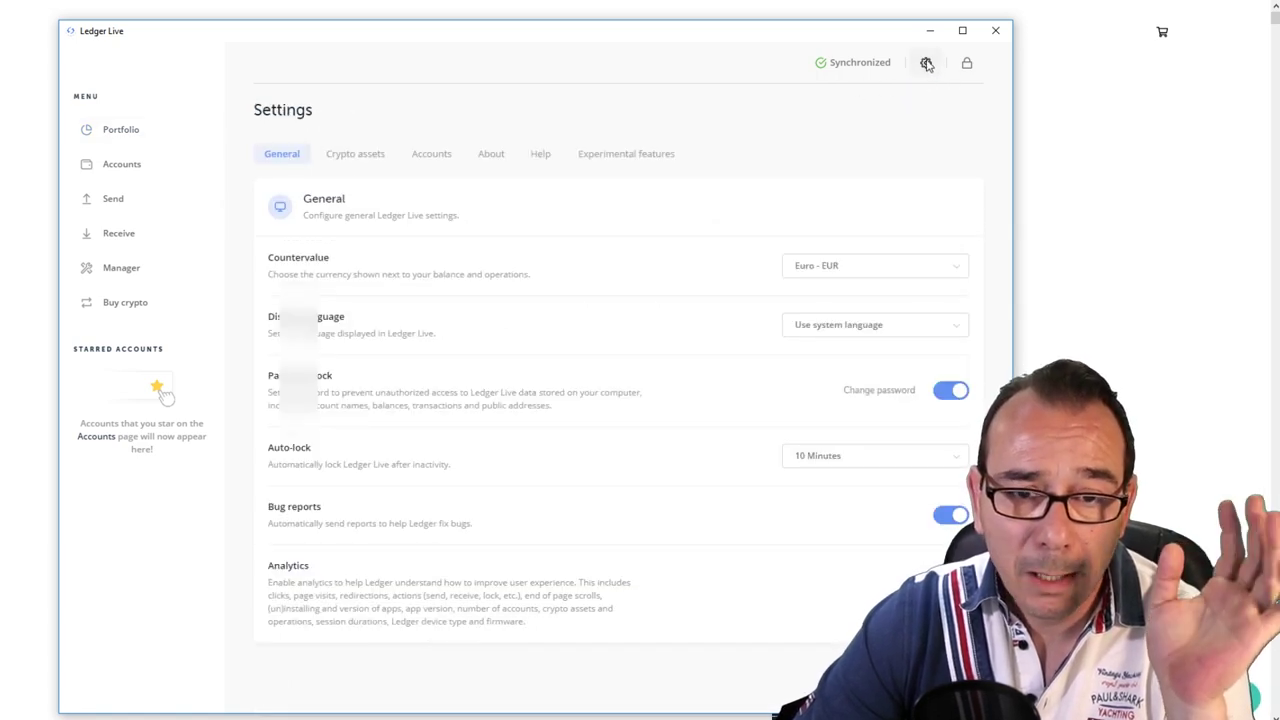
left_click(125, 137)
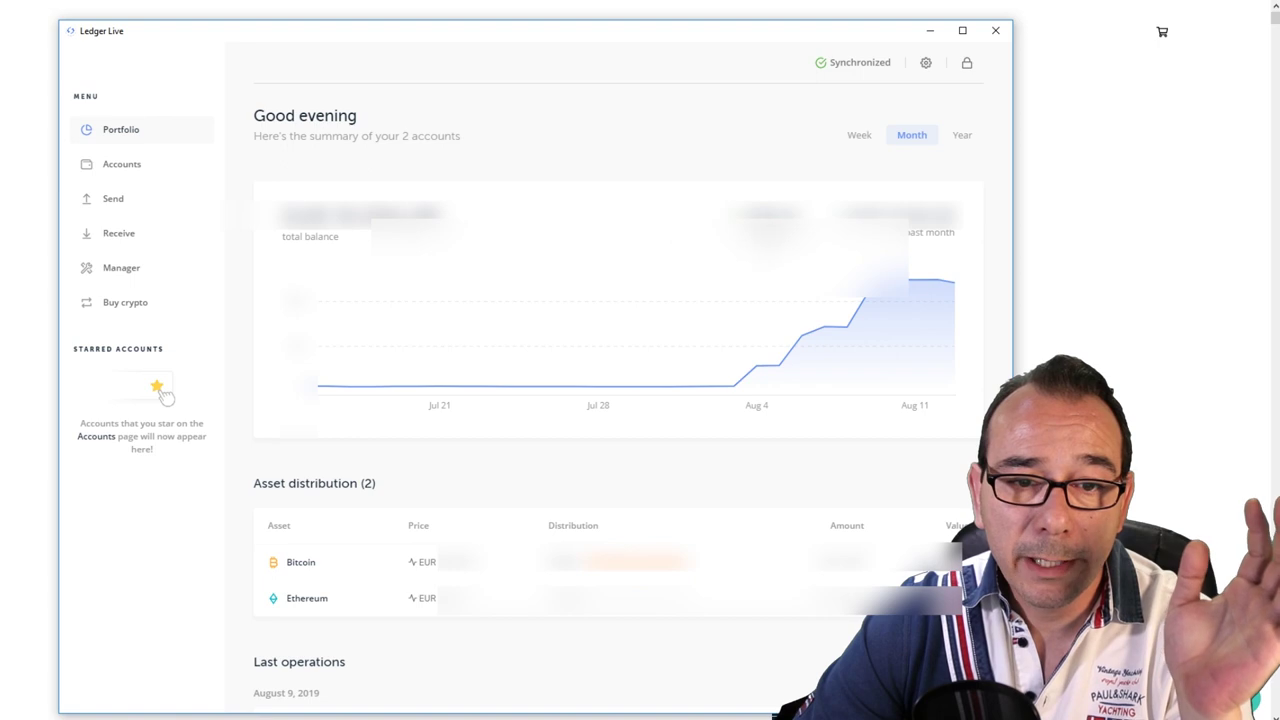
left_click(856, 138)
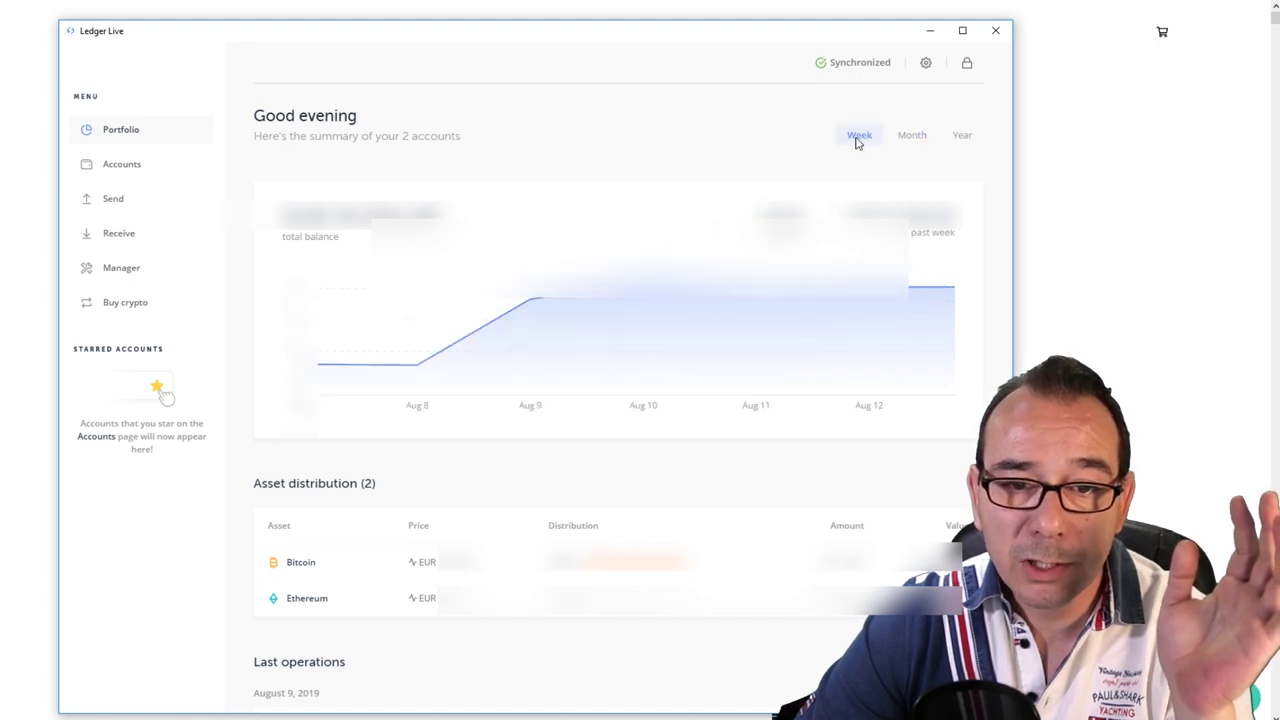
left_click(912, 138)
left_click(962, 137)
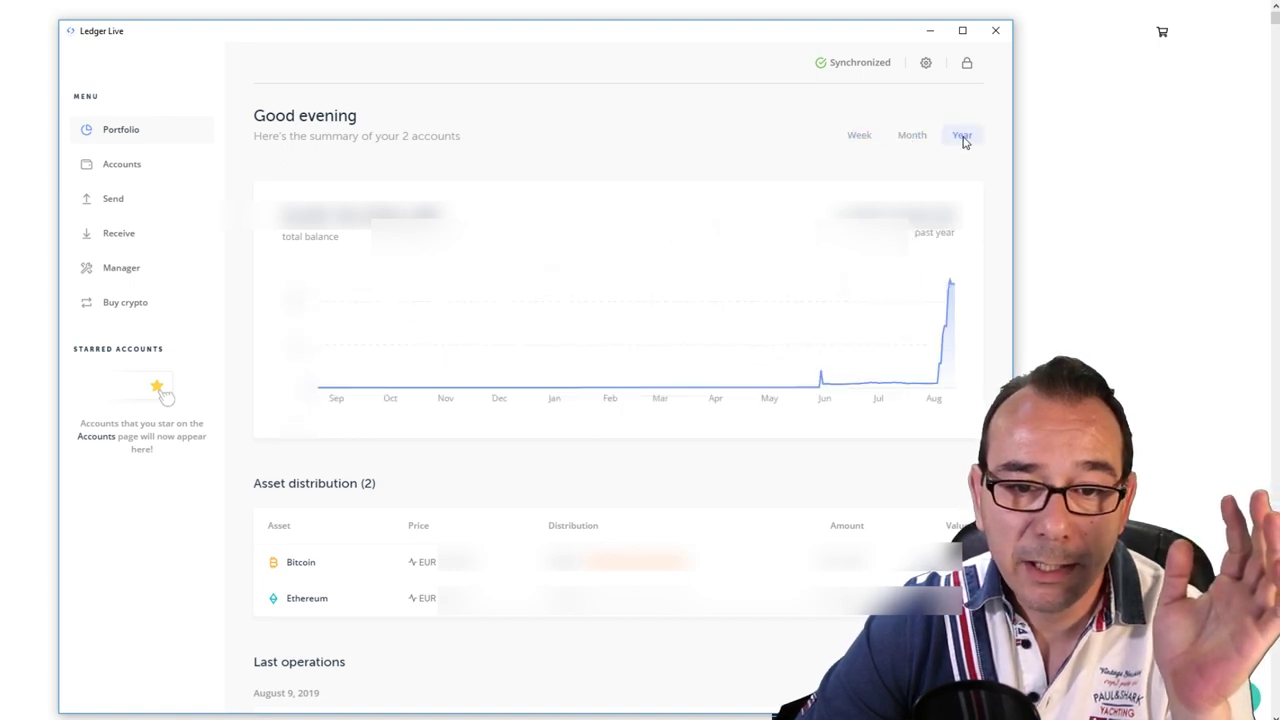
left_click(916, 138)
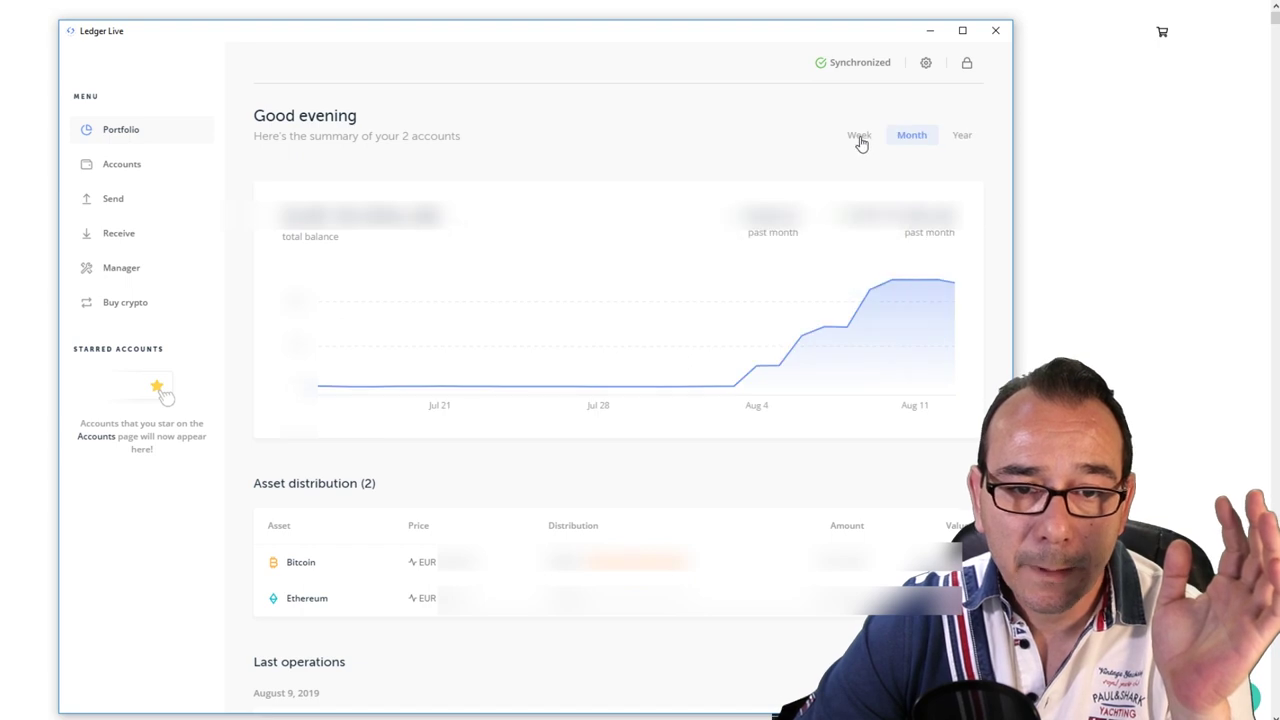
left_click(860, 138)
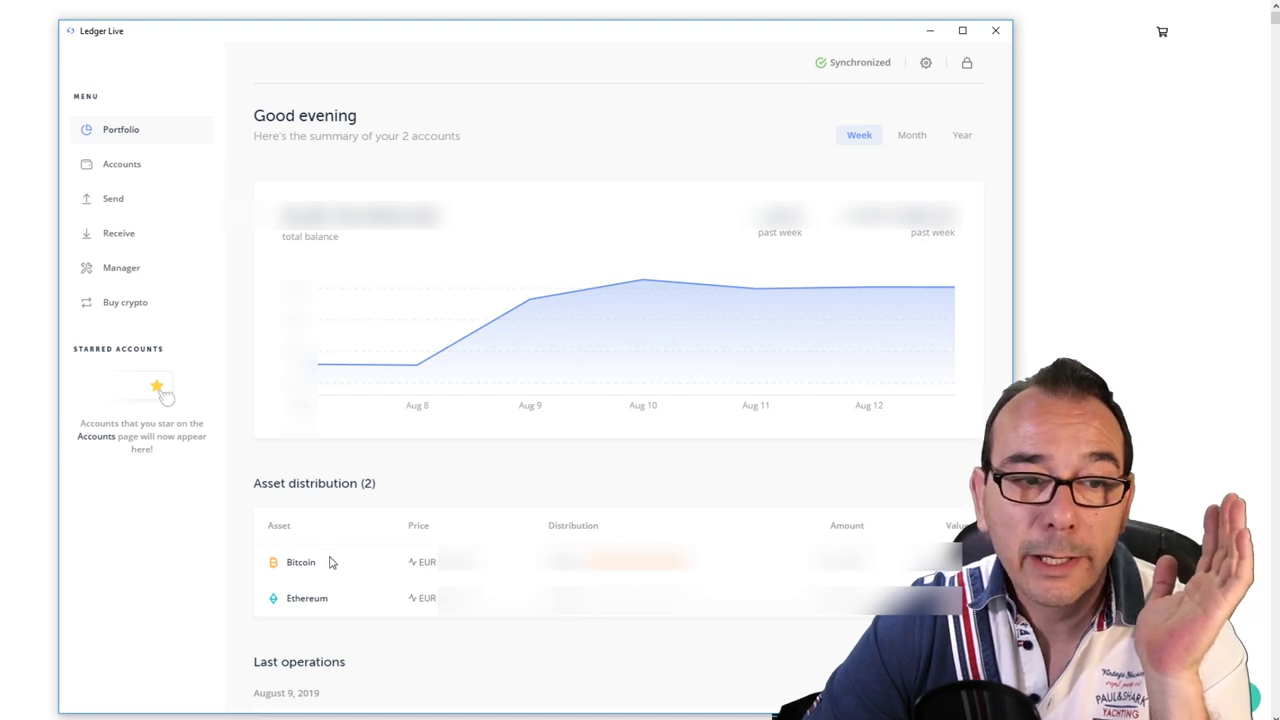
Review the portfolio's list of last operations down to the oldest entry.
scroll(455, 657, "down", 5)
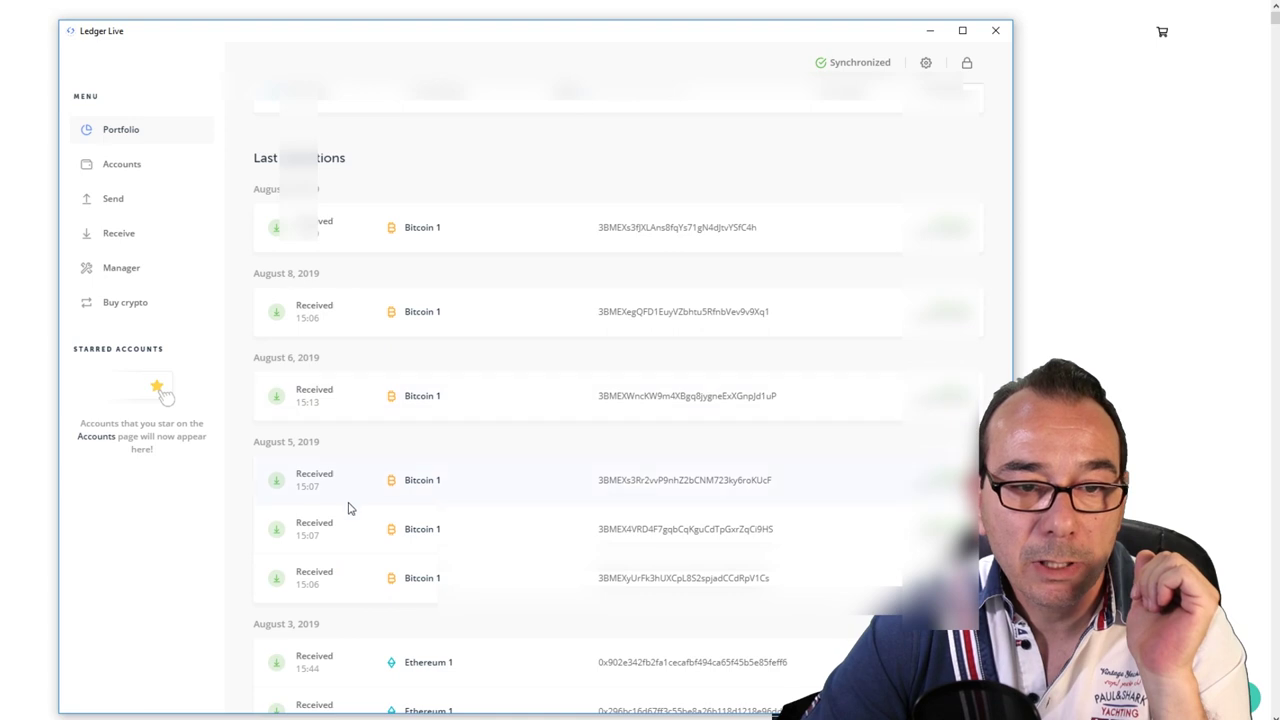
scroll(357, 371, "down", 5)
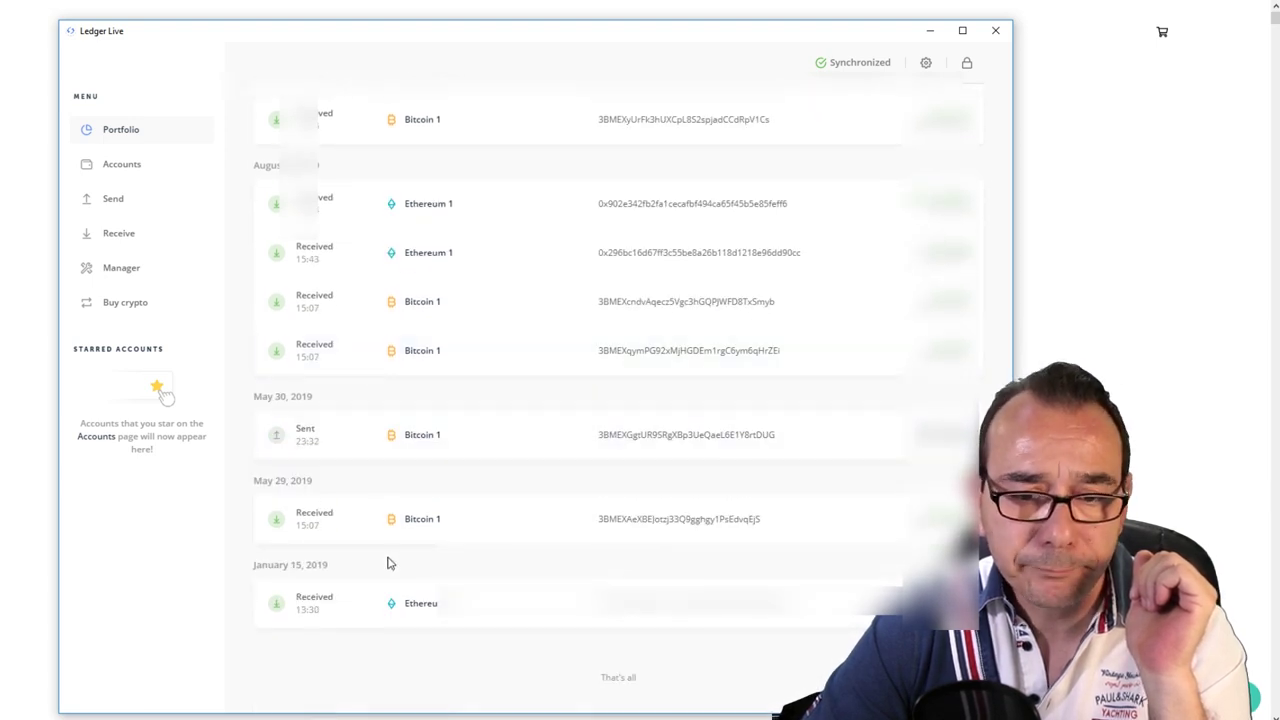
scroll(388, 558, "up", 10)
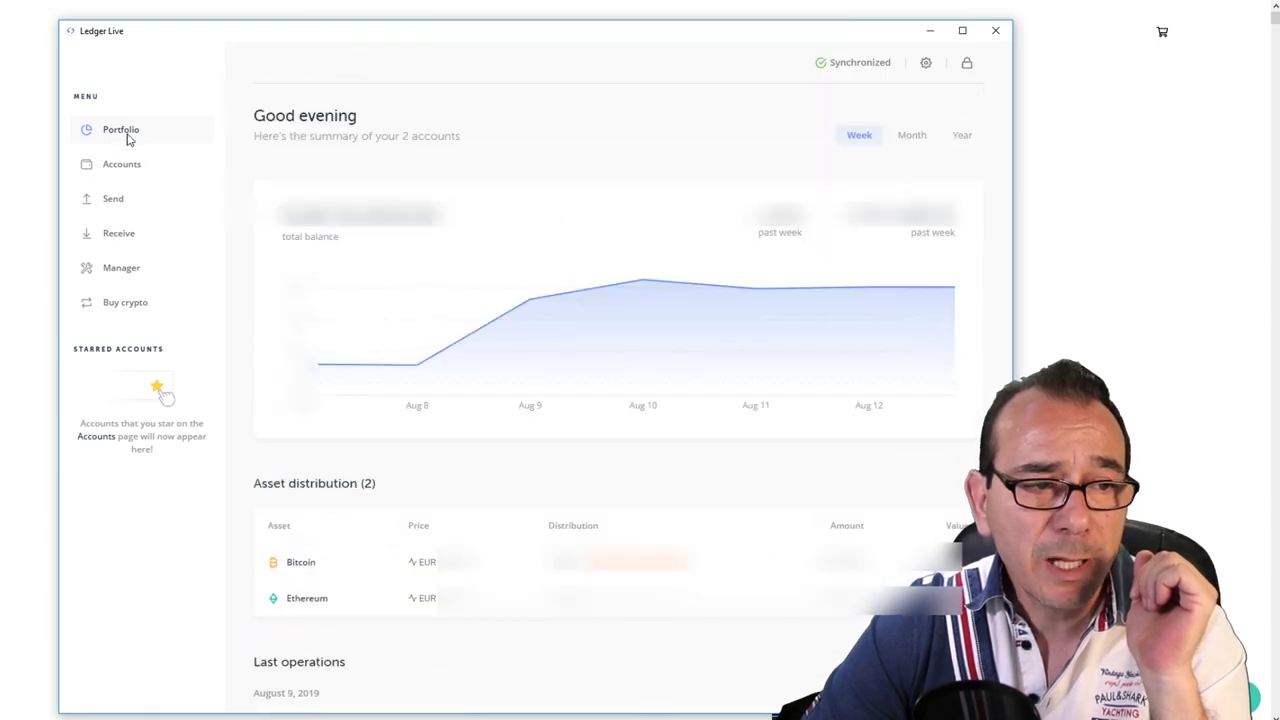
Look over the accounts page and view the Send and Receive forms, closing each without making a transaction.
left_click(124, 168)
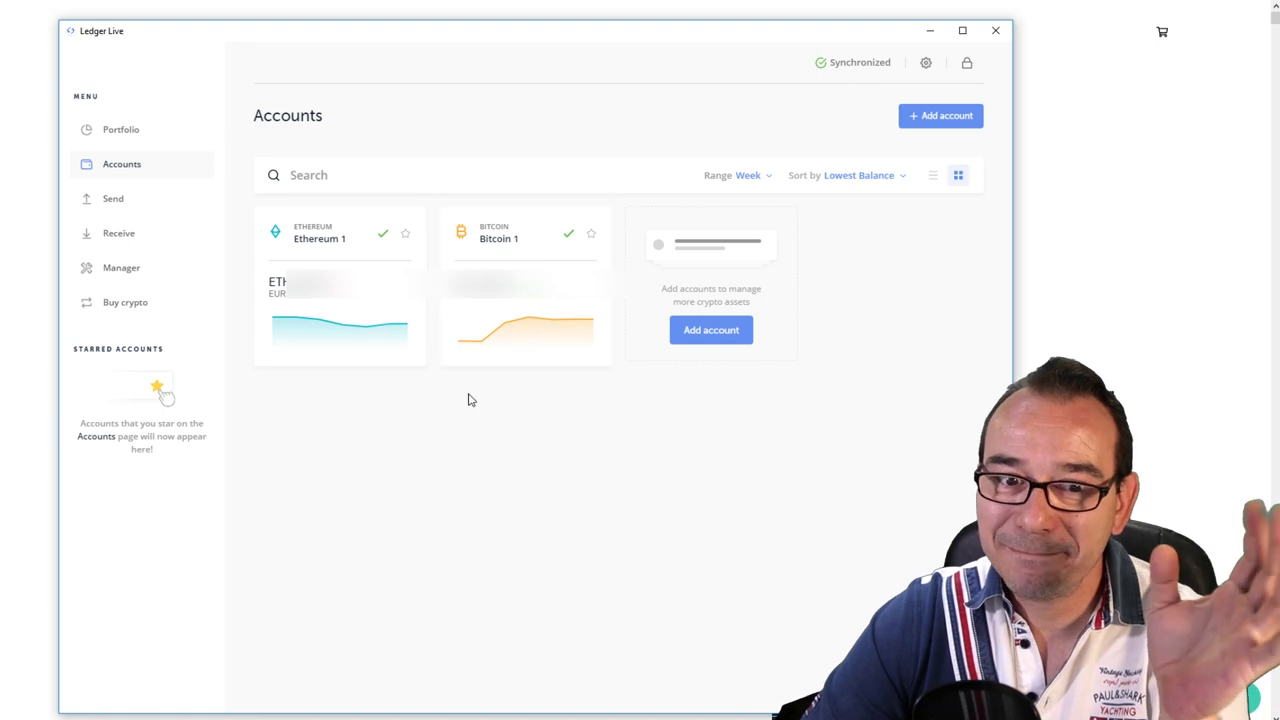
left_click(113, 200)
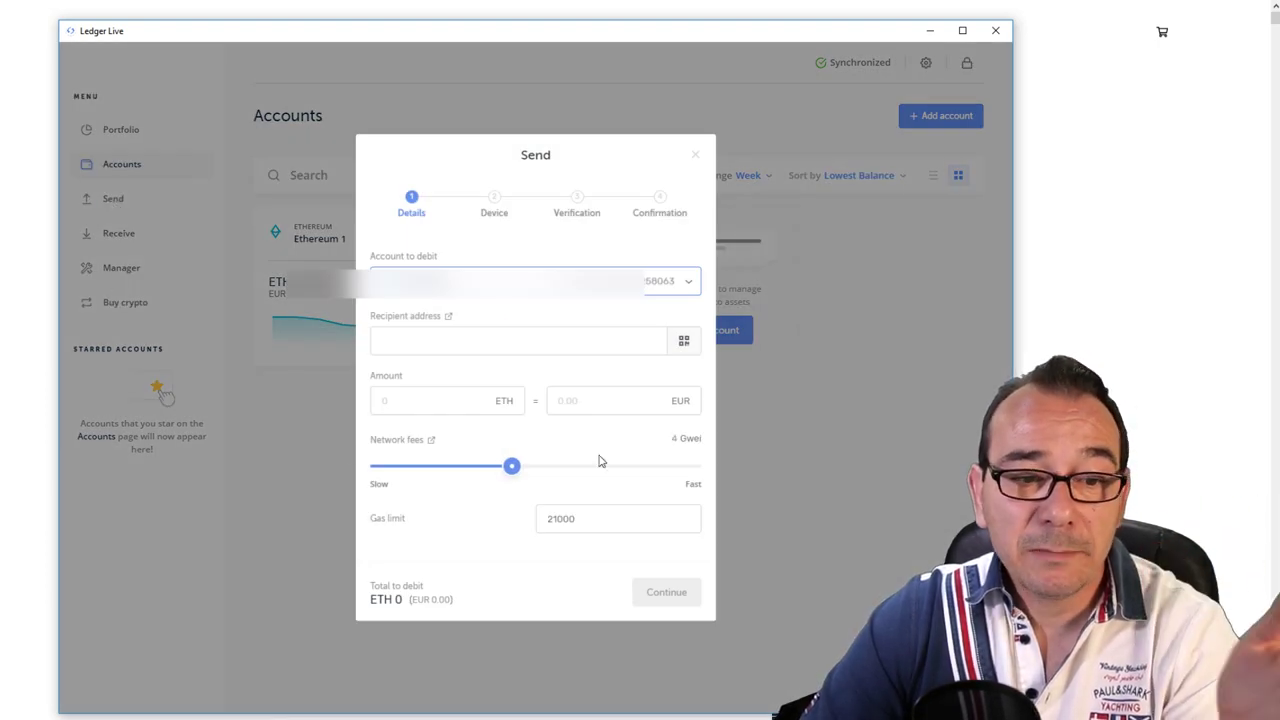
left_click(695, 156)
left_click(112, 236)
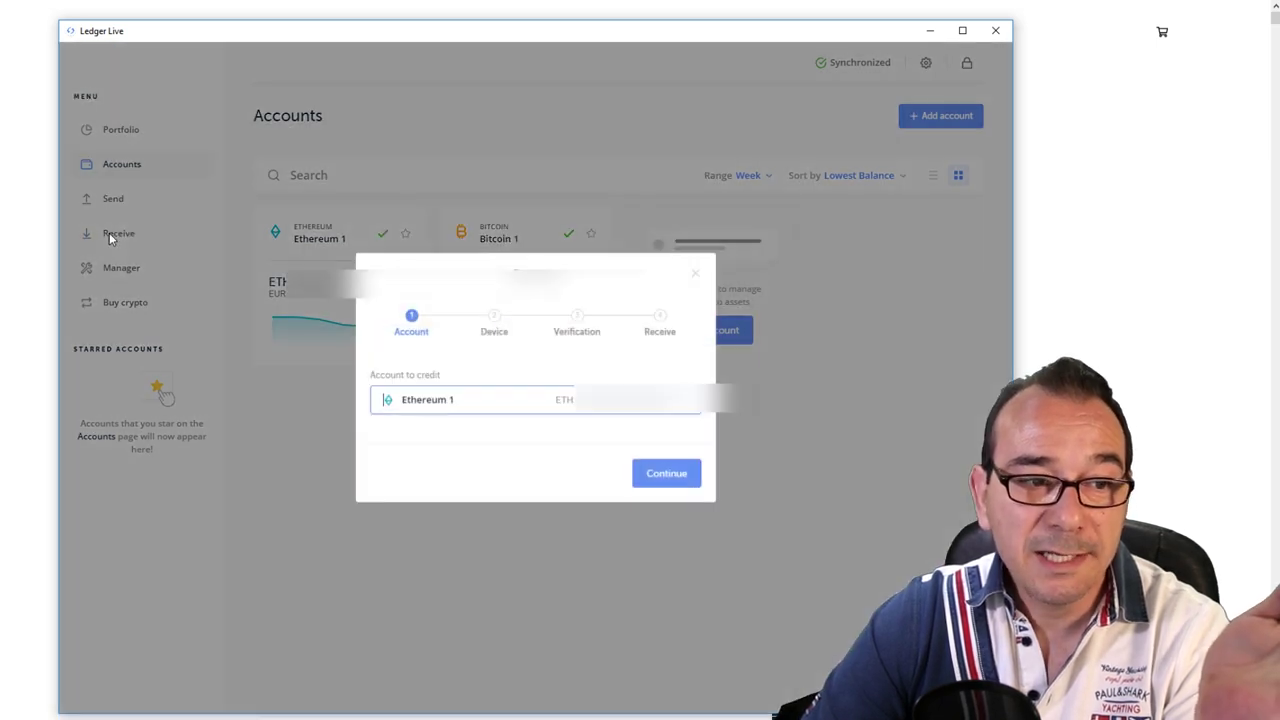
left_click(695, 273)
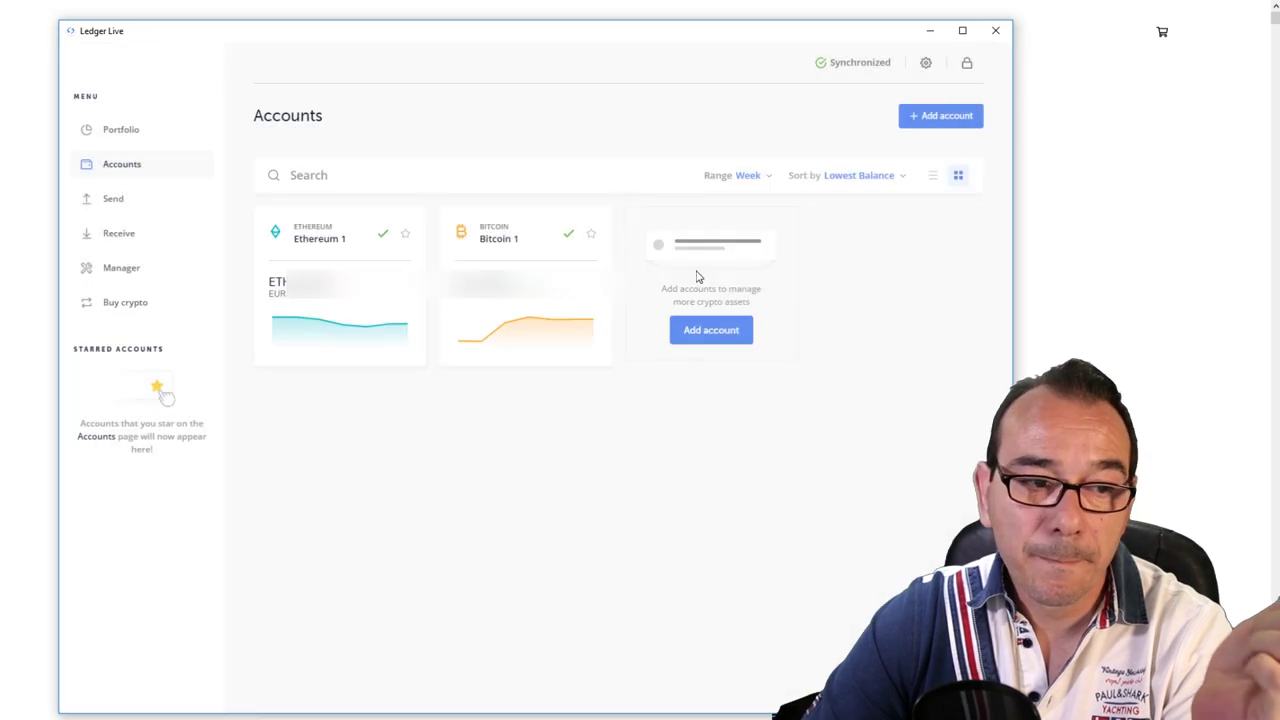
left_click(116, 270)
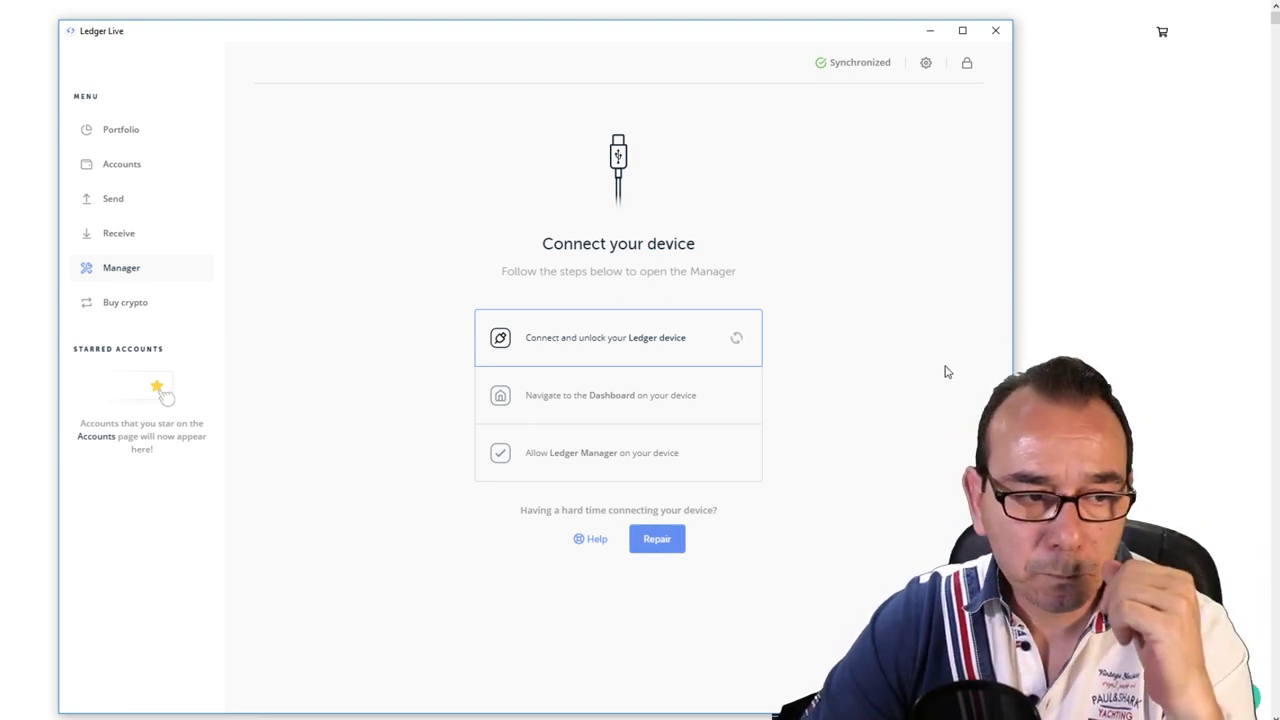
left_click(125, 303)
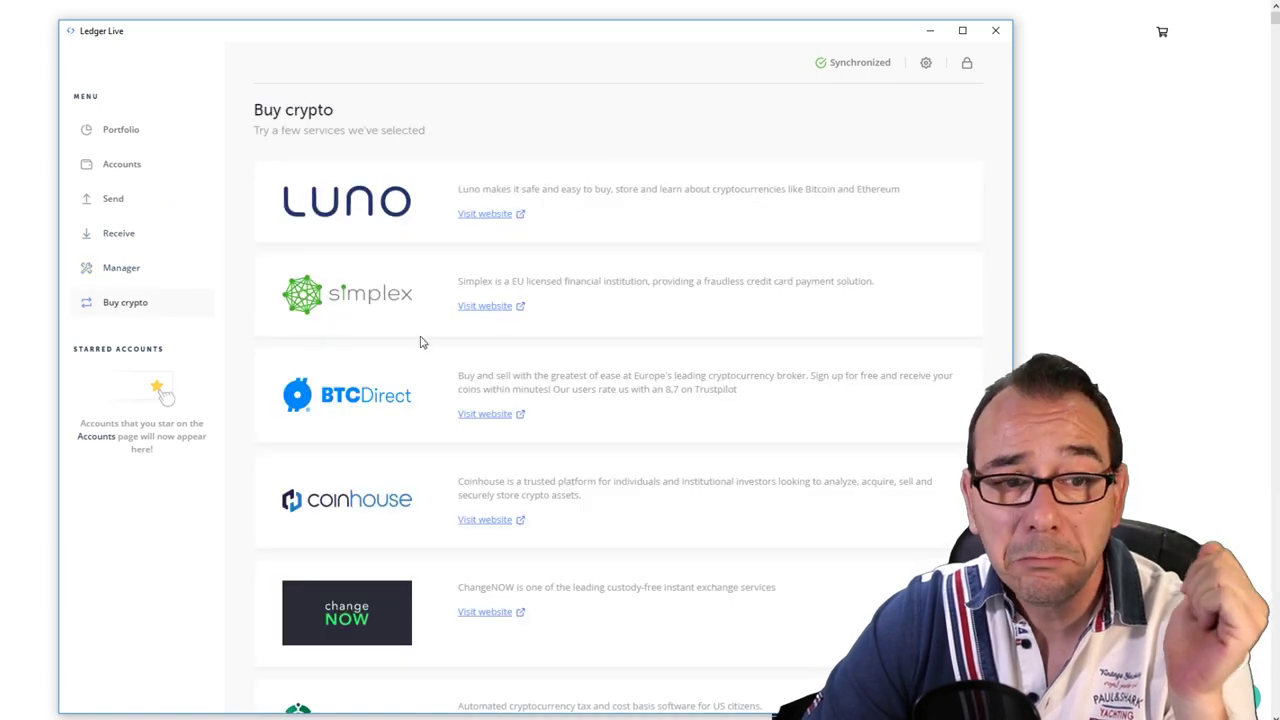
scroll(328, 215, "down", 6)
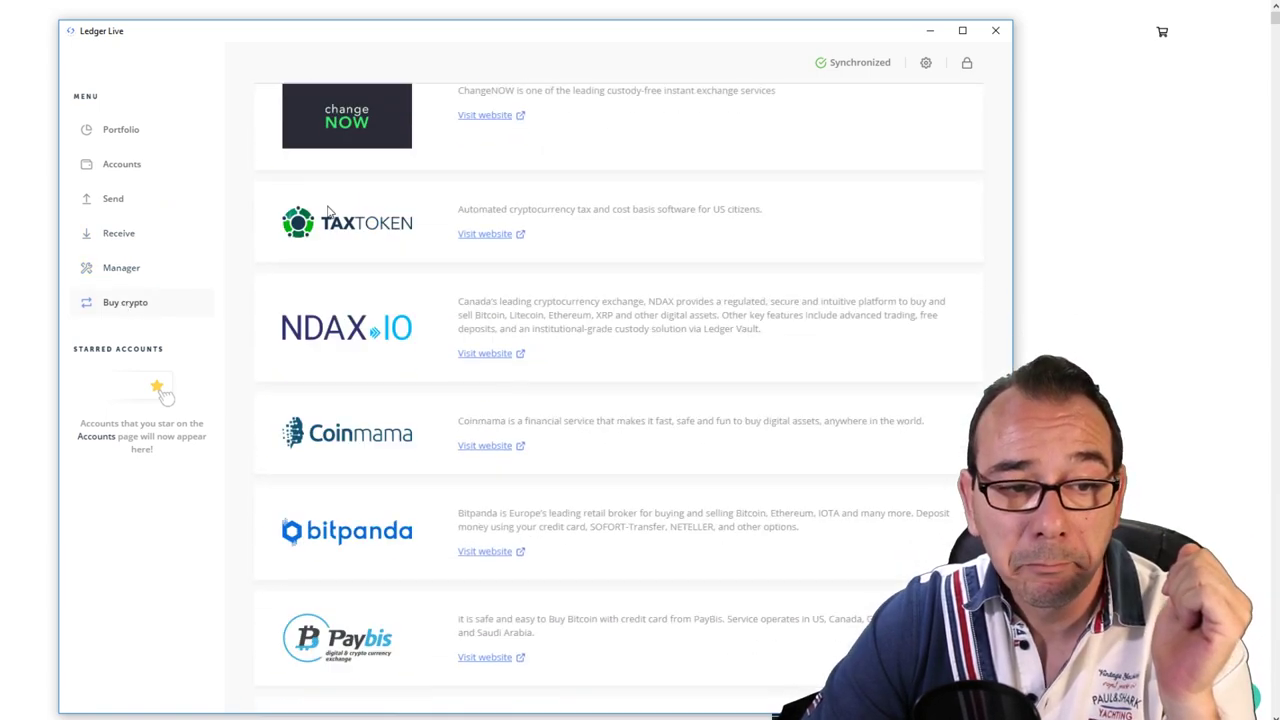
scroll(328, 215, "down", 2)
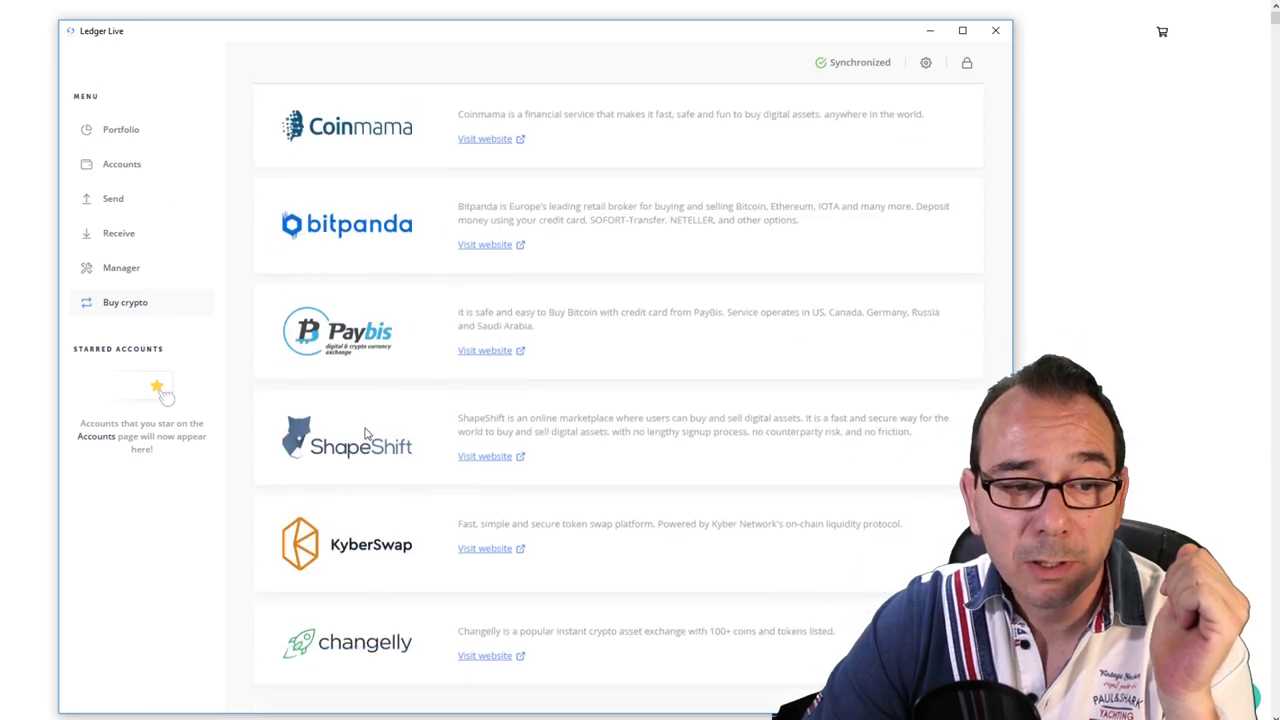
scroll(365, 383, "up", 8)
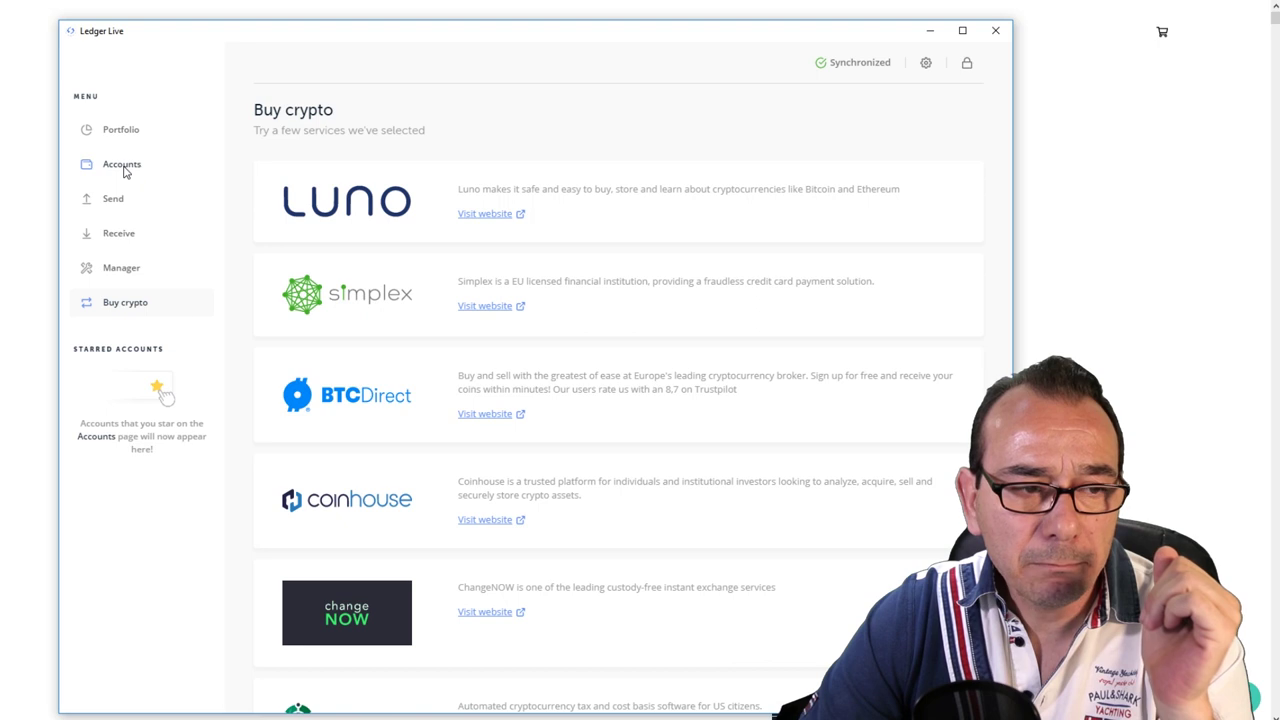
Return to the portfolio overview and open the general settings.
left_click(123, 134)
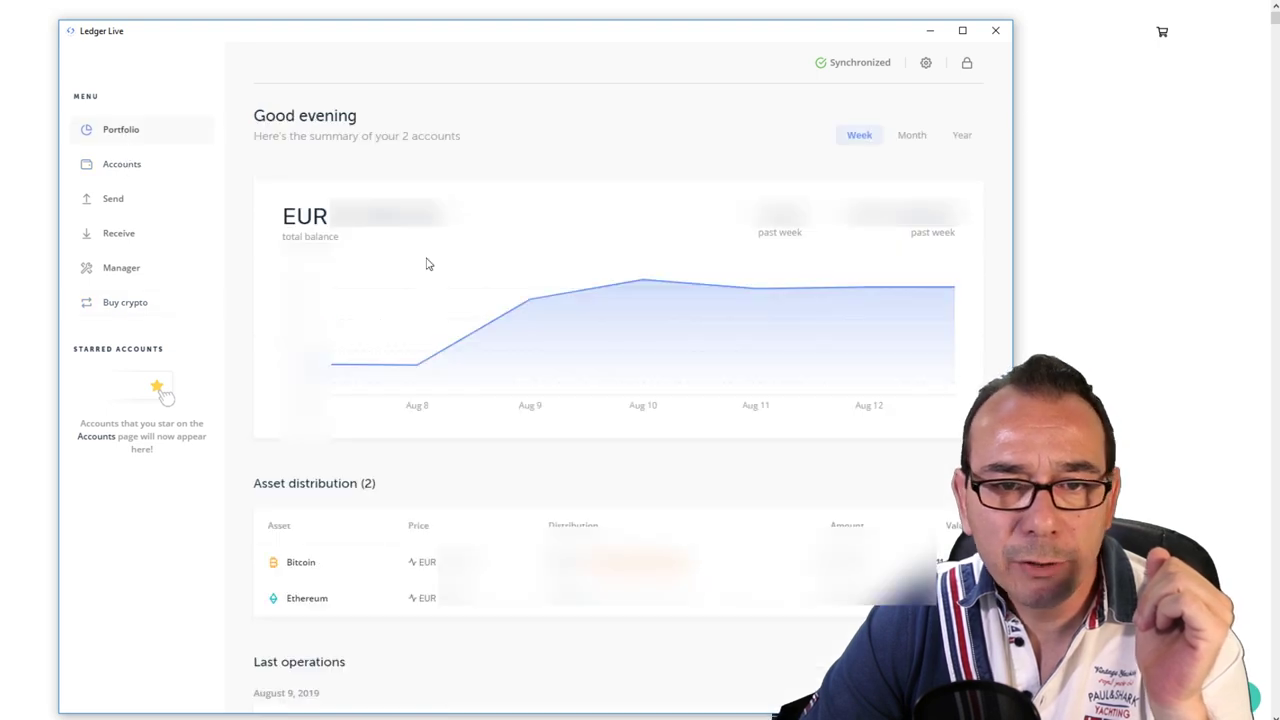
left_click(926, 63)
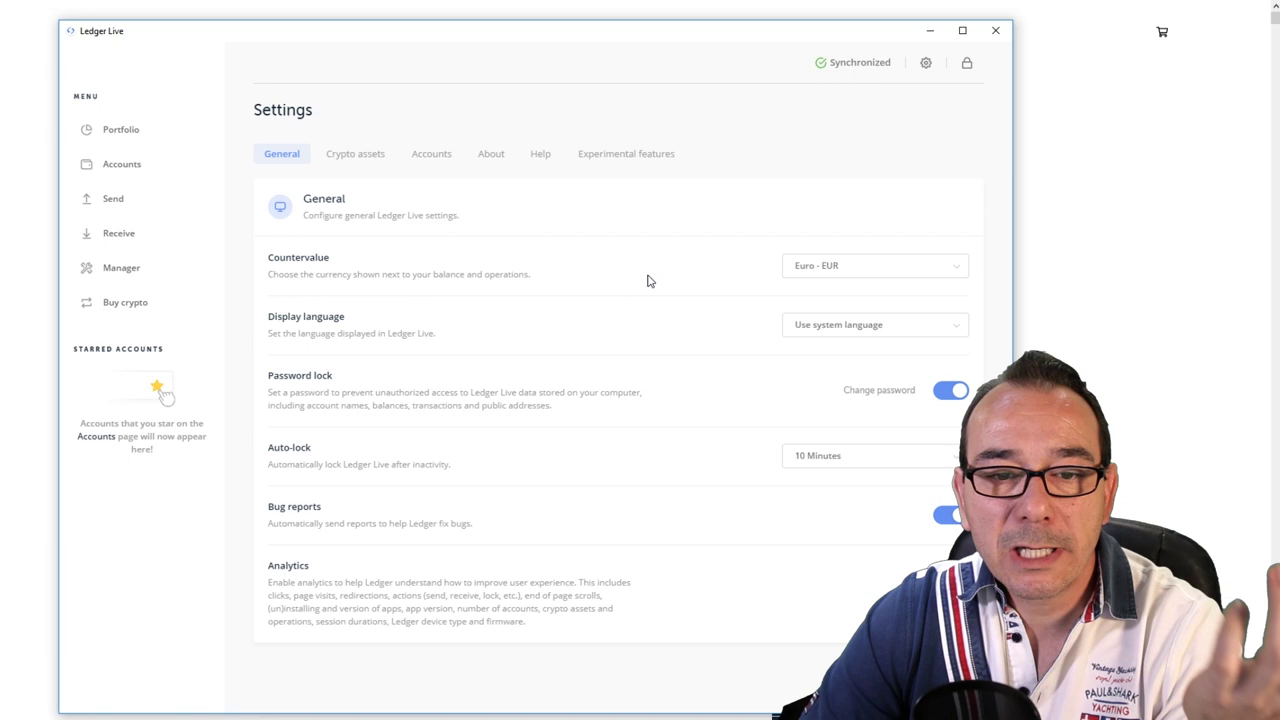
Try British Pound - GBP as the countervalue currency and set it back to Euro - EUR.
left_click(957, 266)
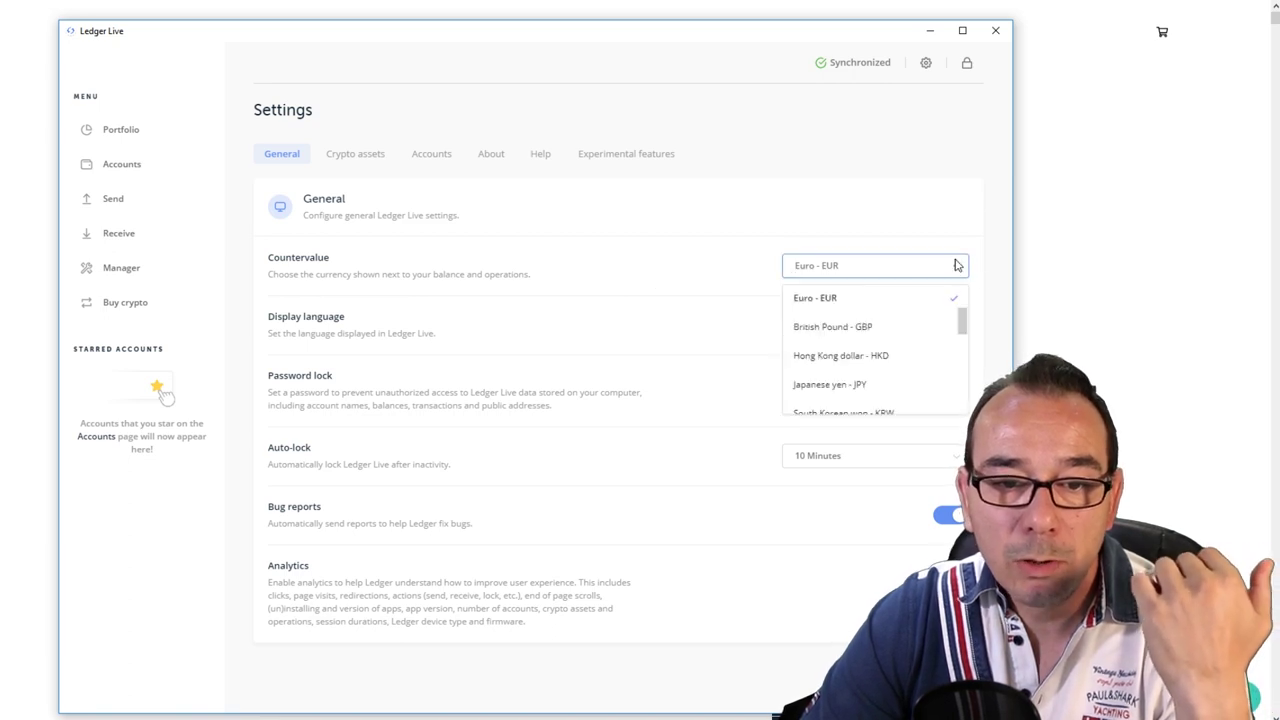
left_click(945, 326)
left_click(962, 325)
left_click(950, 269)
left_click(957, 266)
scroll(852, 322, "down", 5)
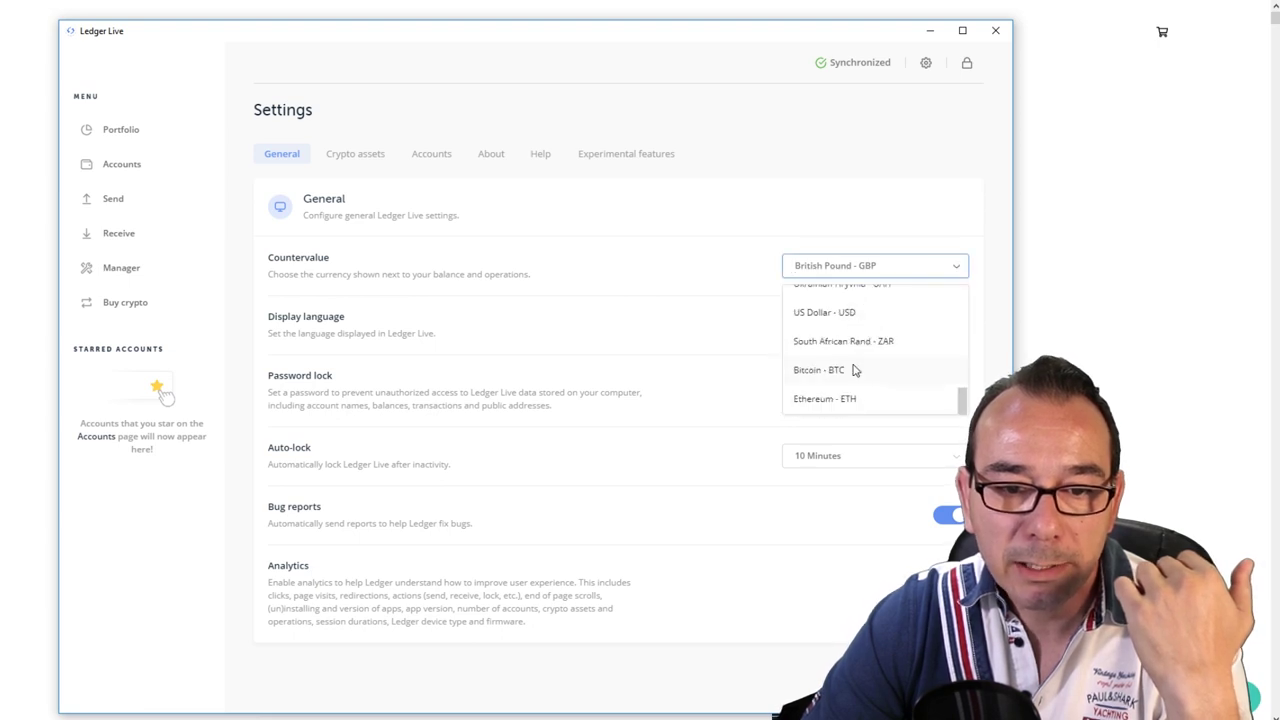
scroll(856, 366, "up", 6)
scroll(856, 325, "down", 2)
left_click(840, 343)
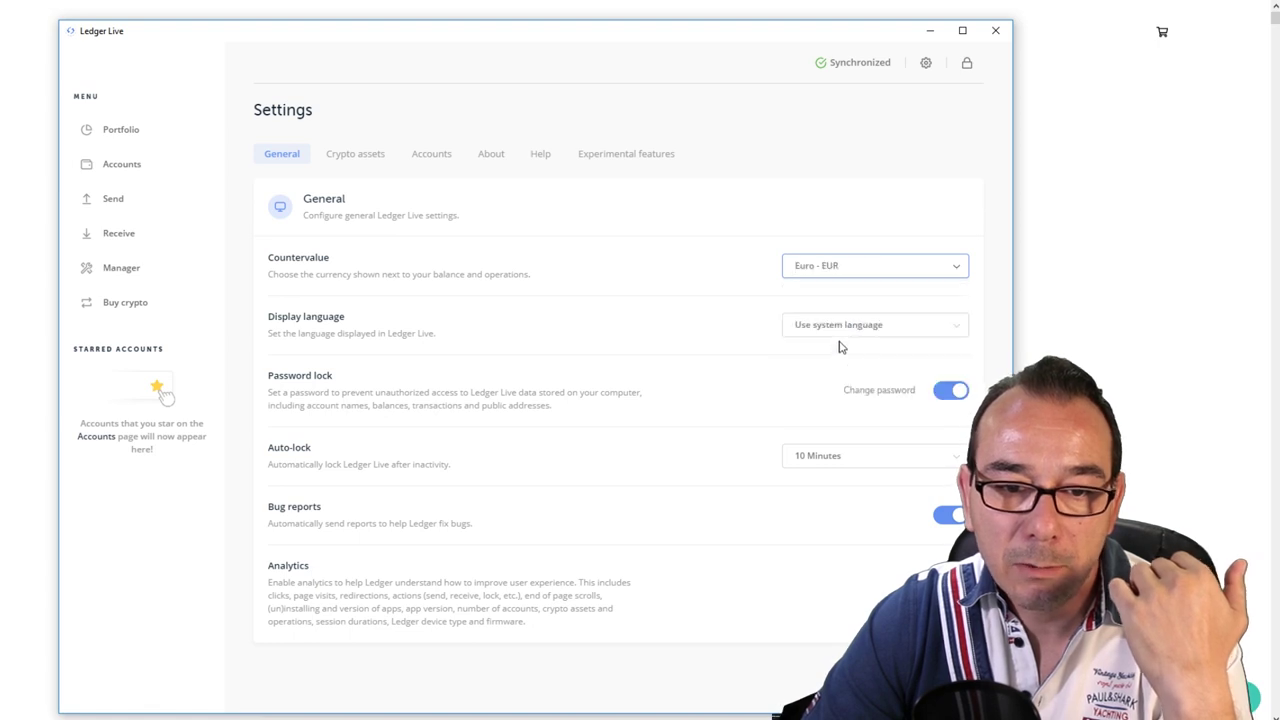
Look through the available display language and auto-lock time options in the general settings.
left_click(919, 330)
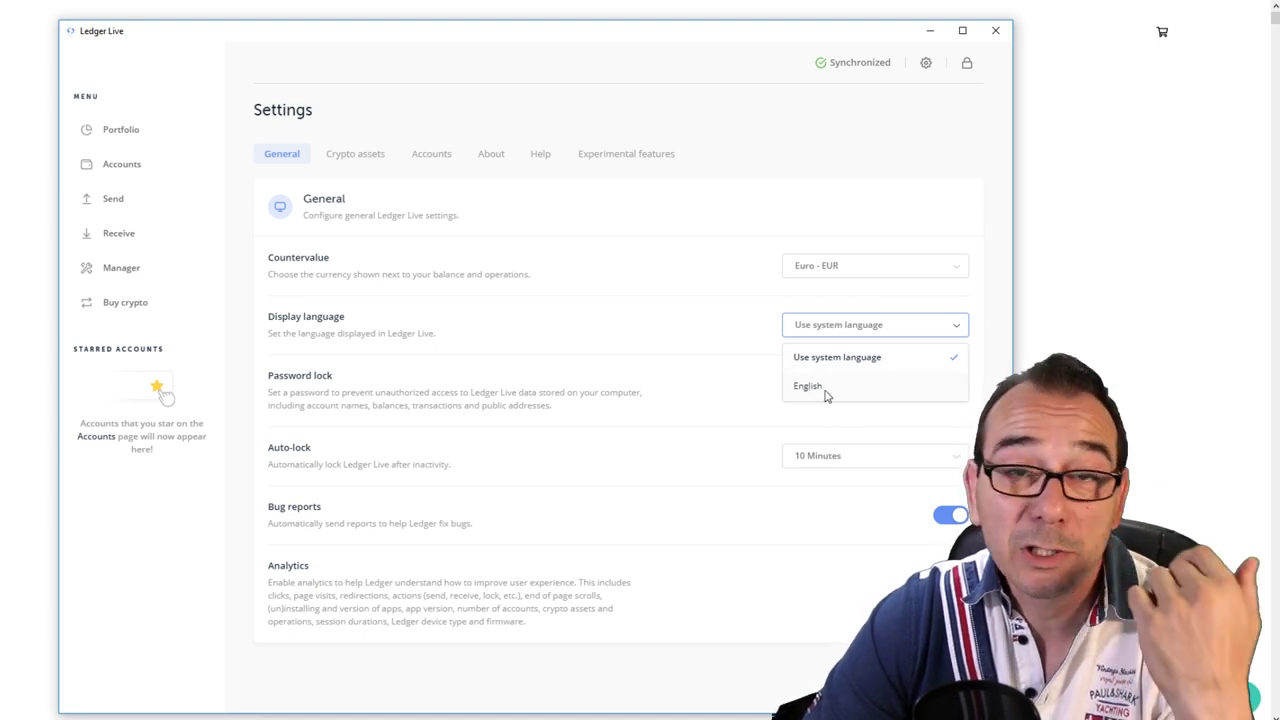
left_click(726, 333)
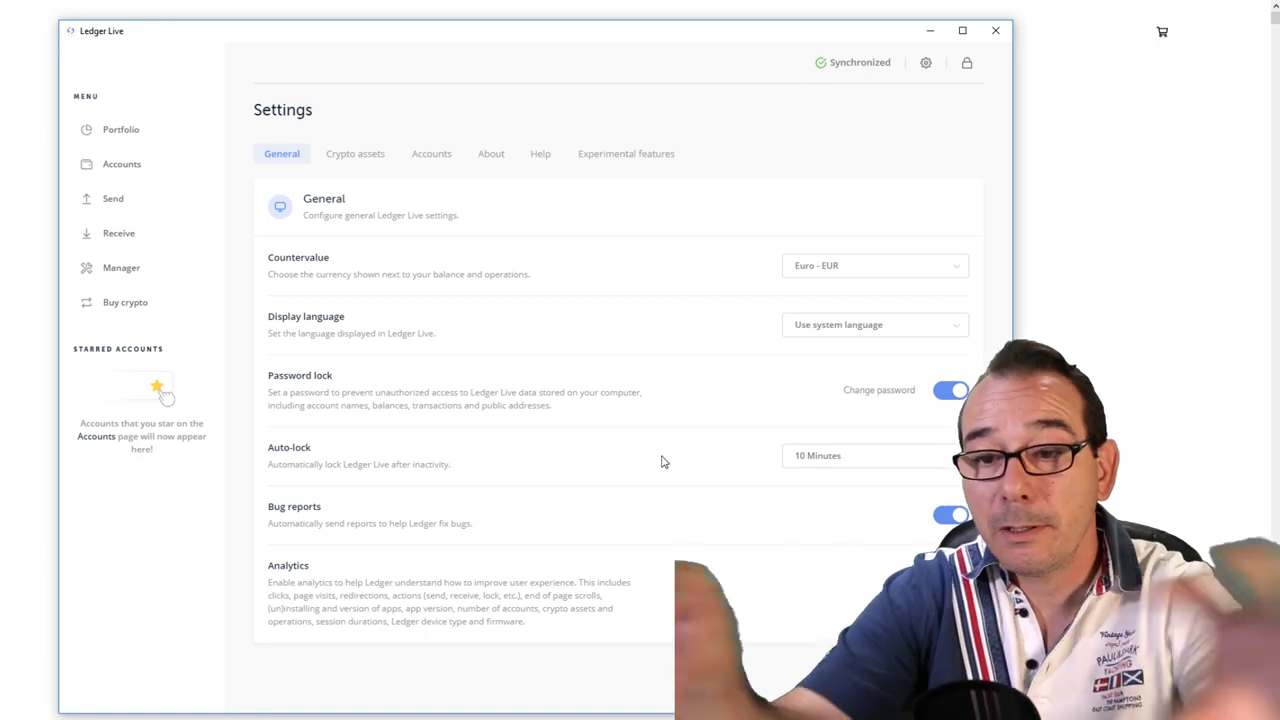
left_click(956, 459)
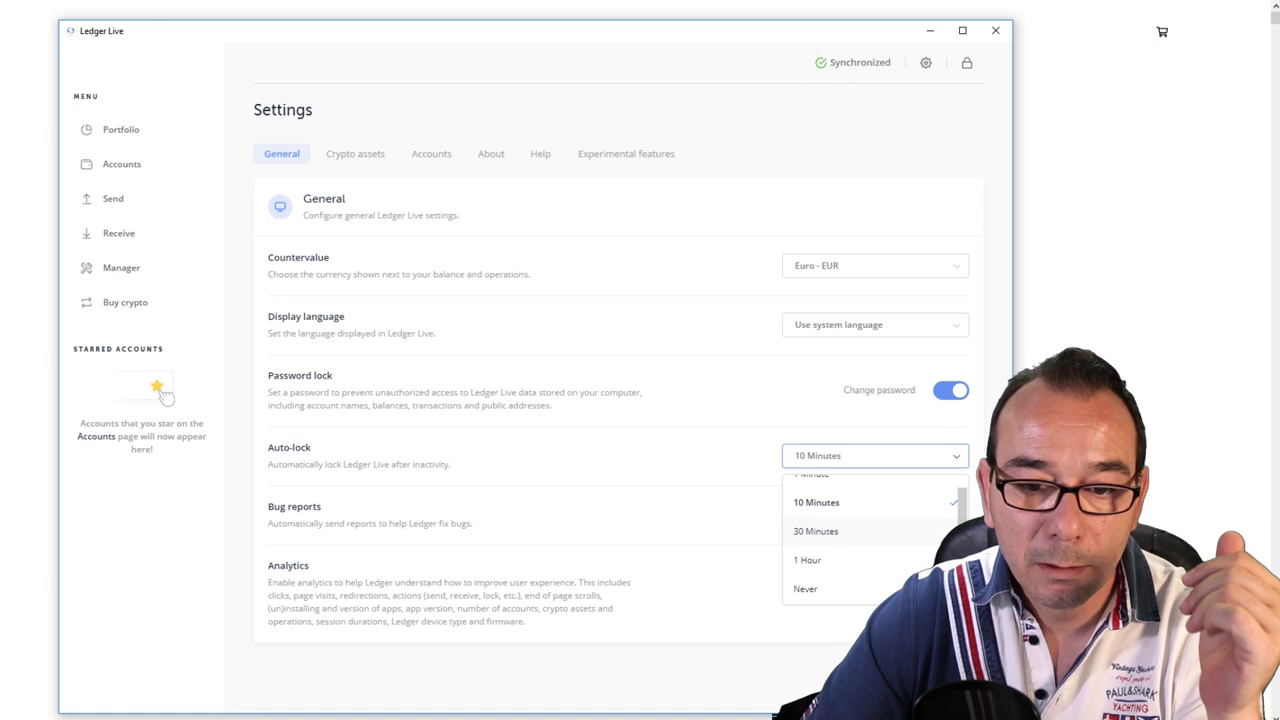
scroll(866, 531, "up", 1)
scroll(849, 503, "down", 1)
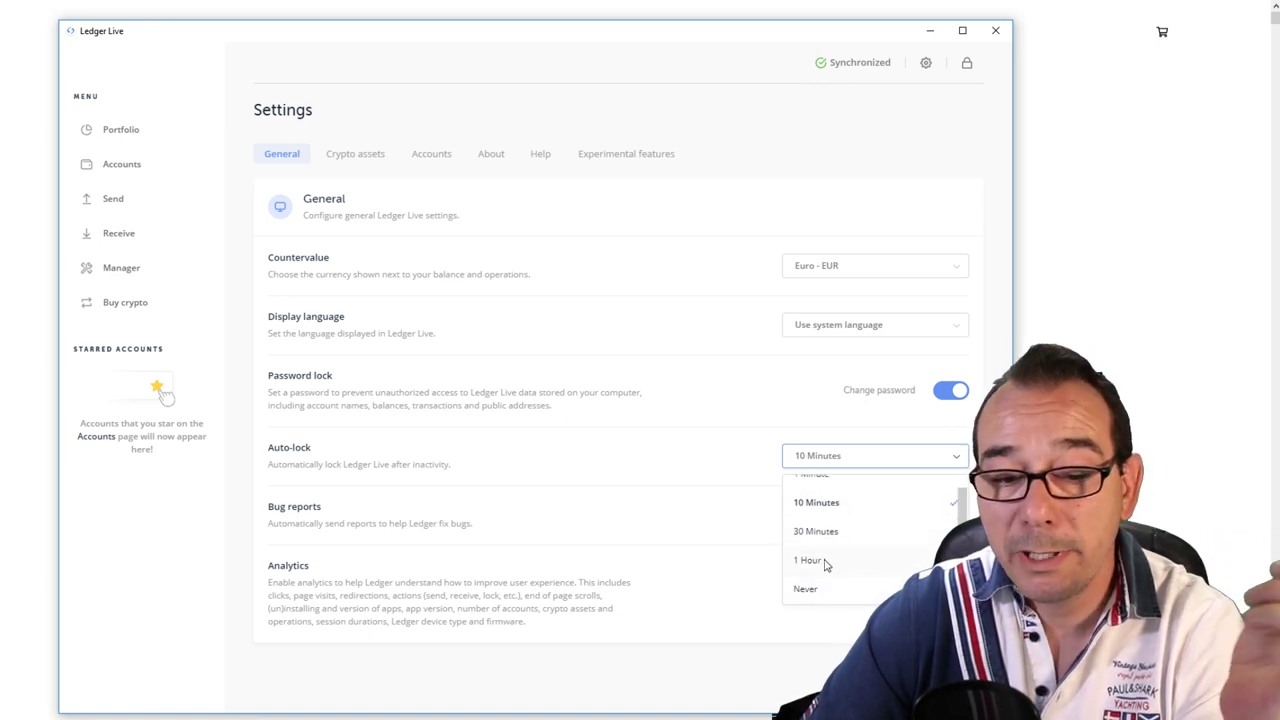
scroll(832, 550, "up", 1)
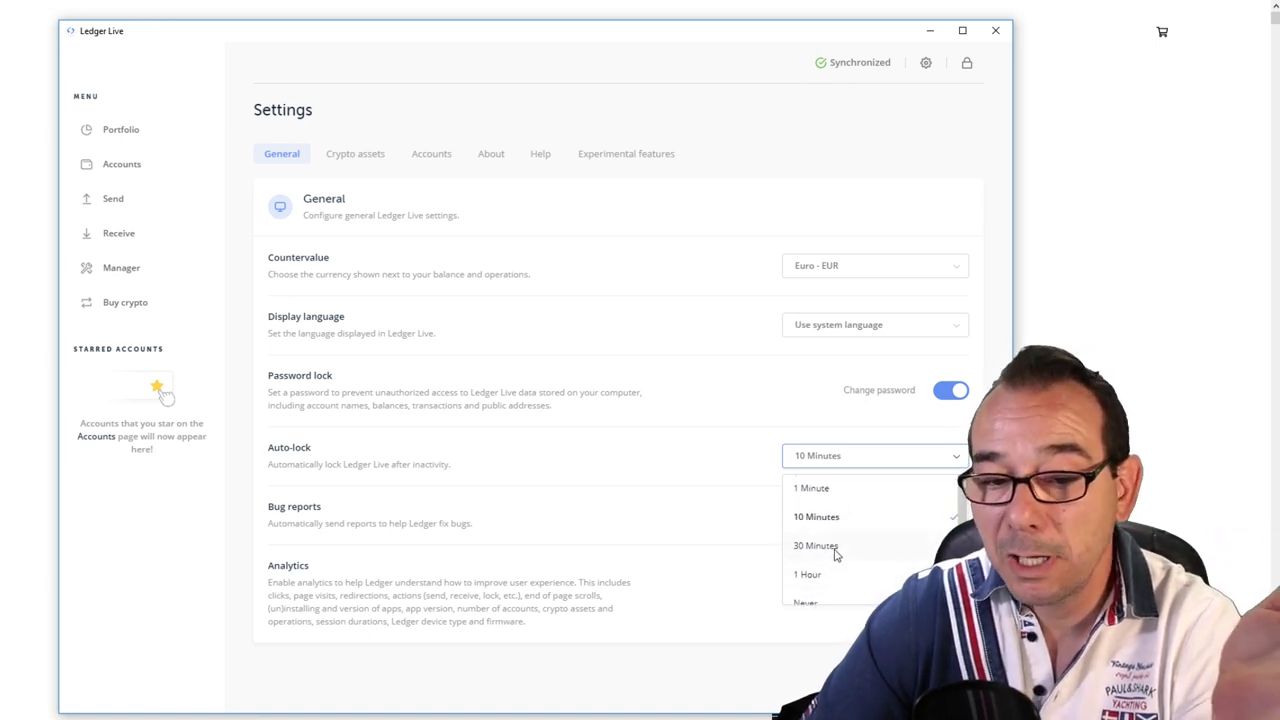
left_click(537, 461)
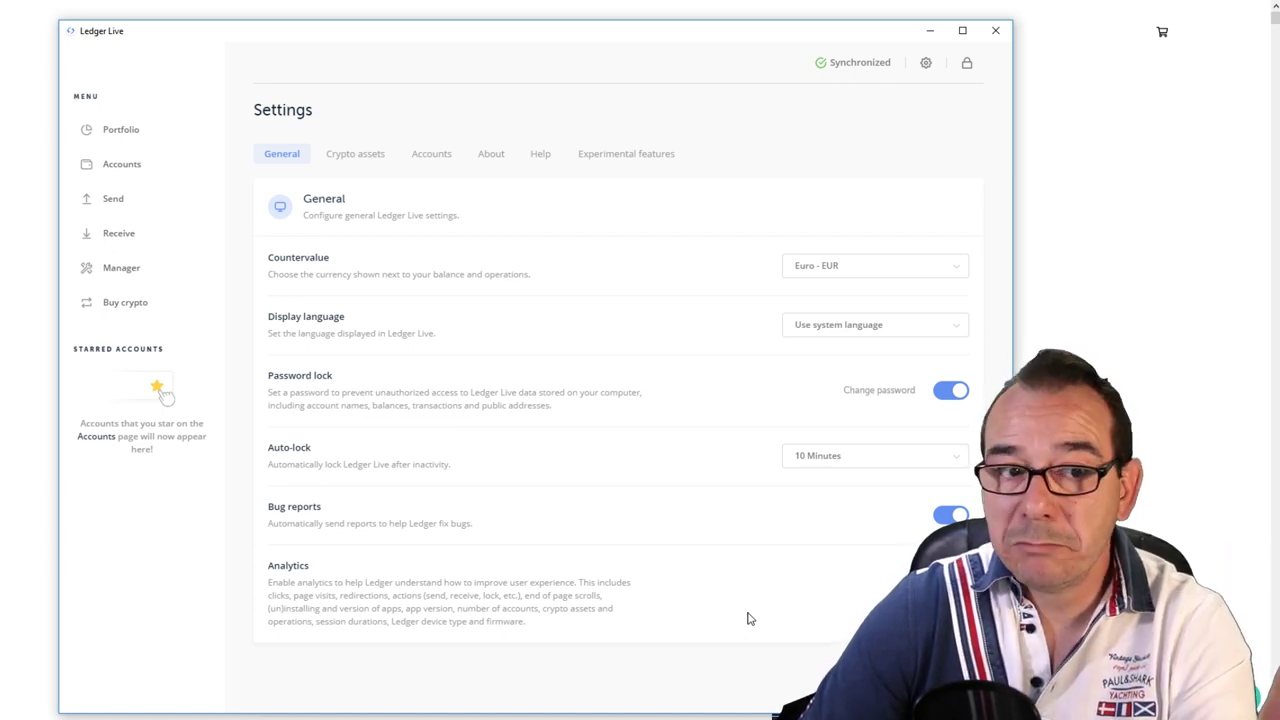
View the crypto assets settings and browse the rate providers offered for the BTC to EUR rate.
left_click(360, 157)
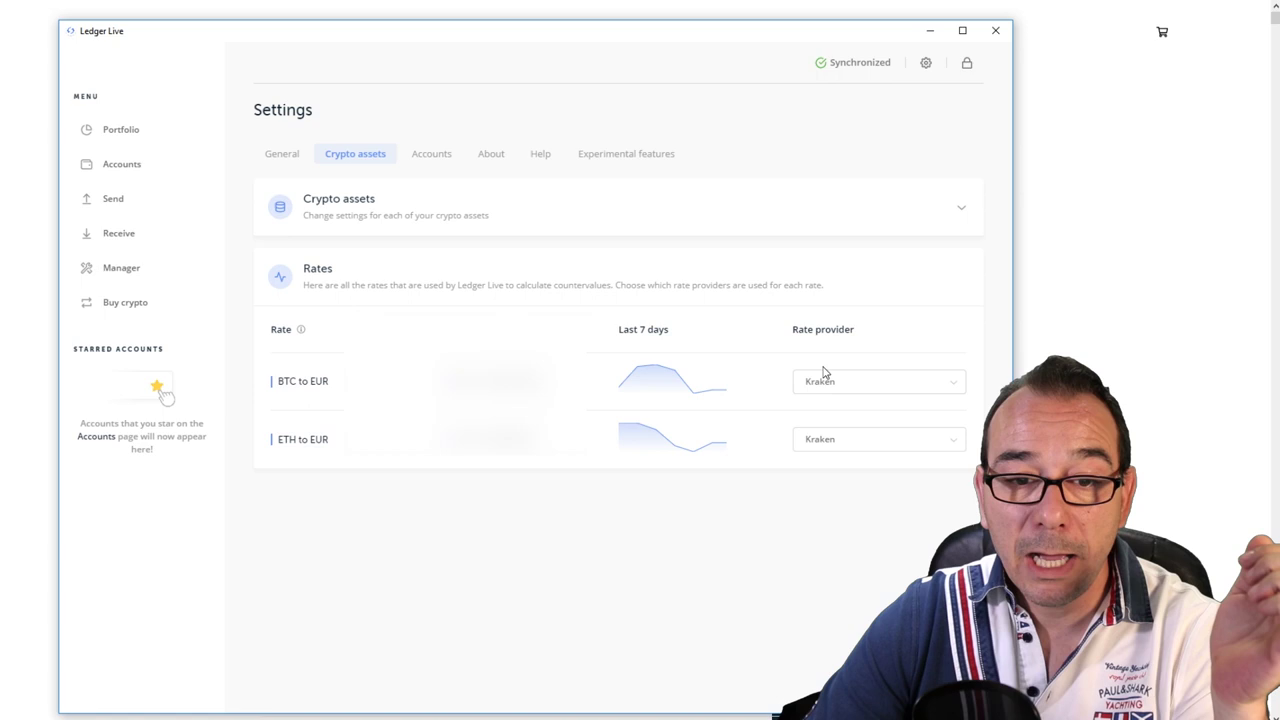
left_click(954, 386)
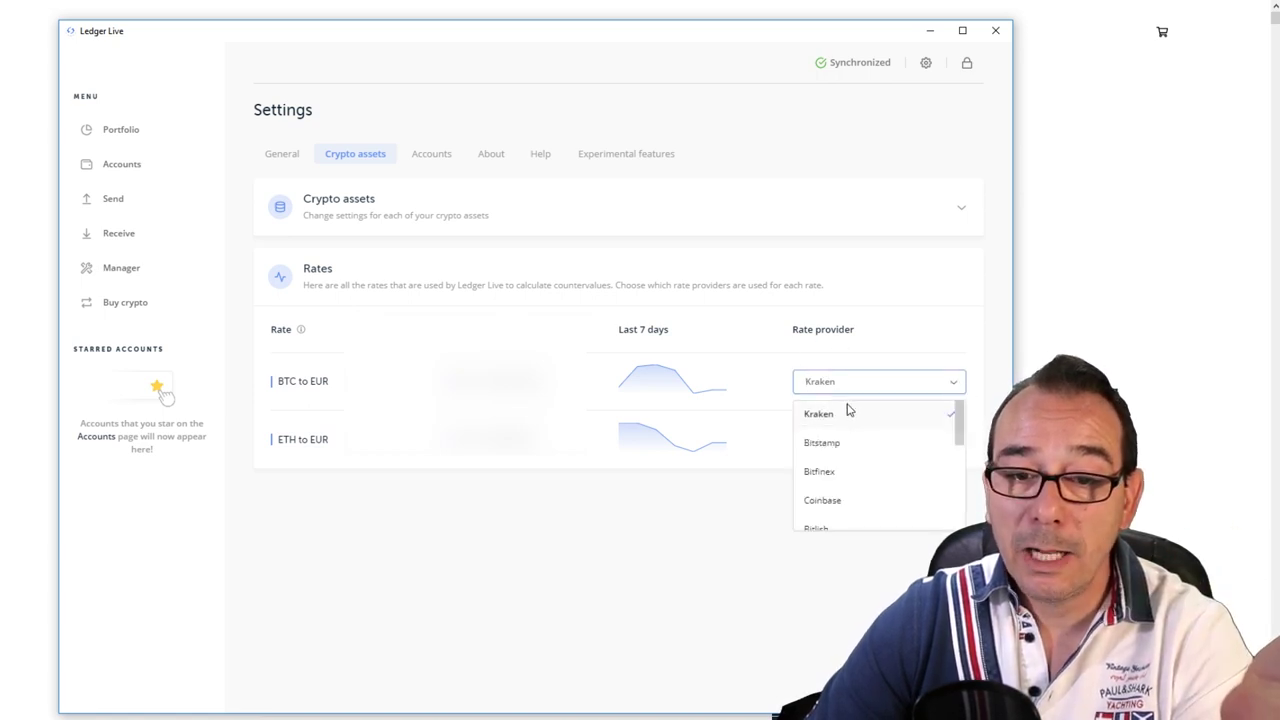
scroll(843, 463, "down", 1)
scroll(843, 463, "up", 3)
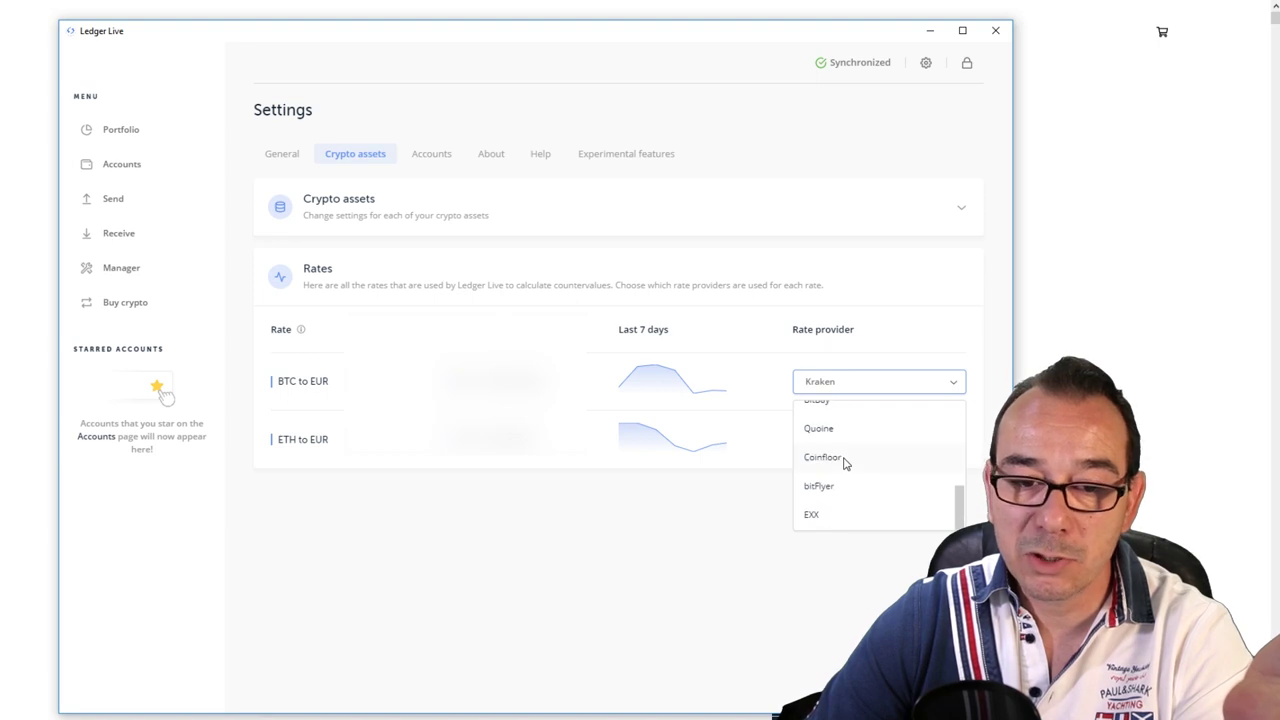
left_click(896, 347)
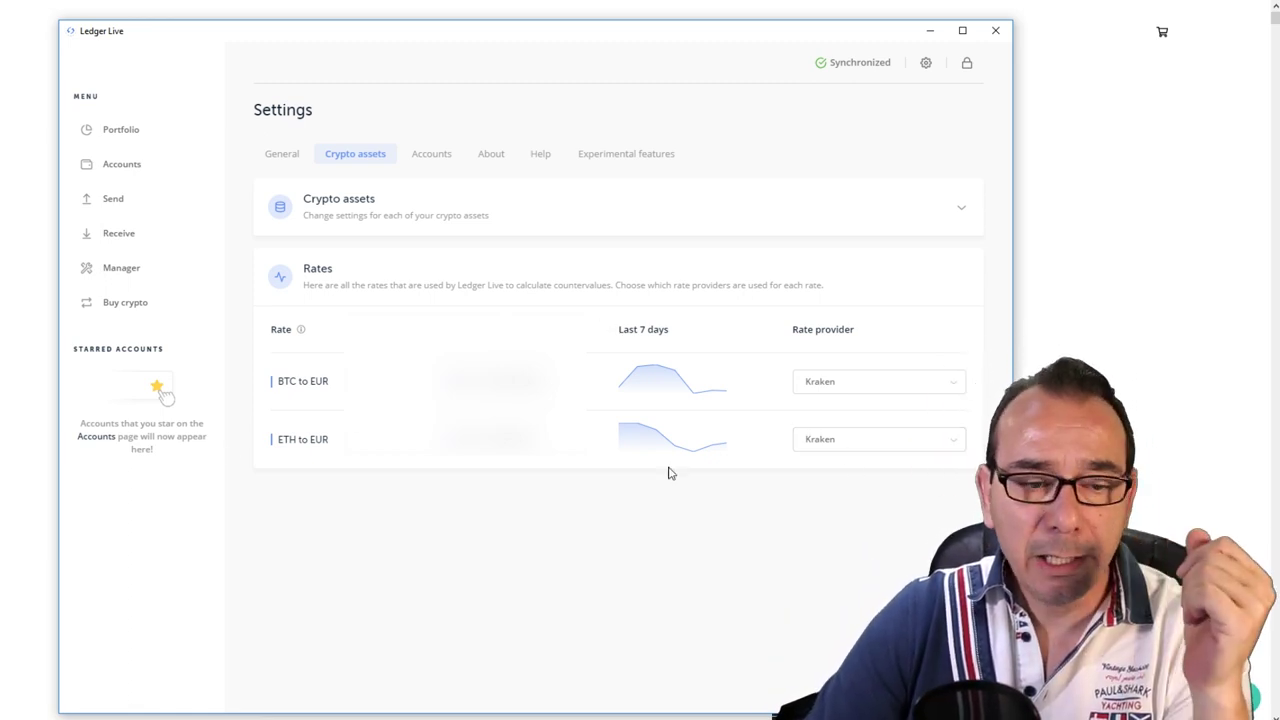
View the Accounts, About, Help and Experimental features settings one after another.
left_click(435, 157)
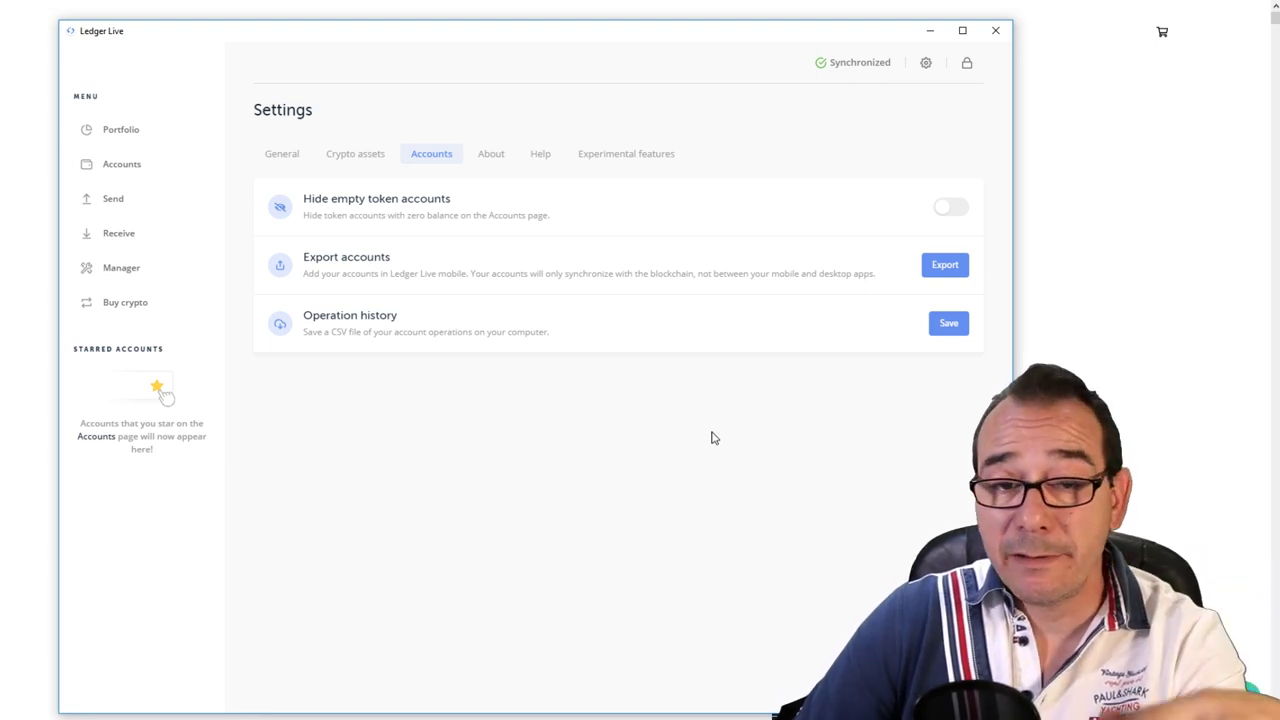
left_click(493, 154)
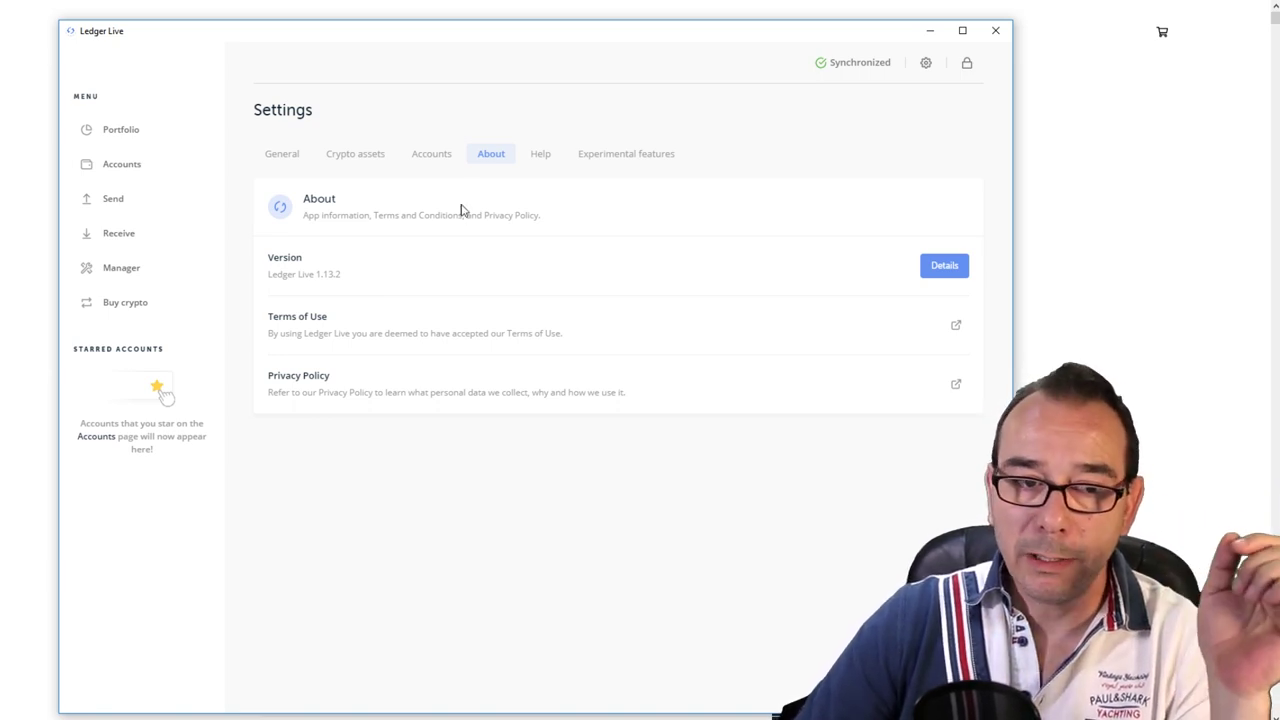
left_click(544, 158)
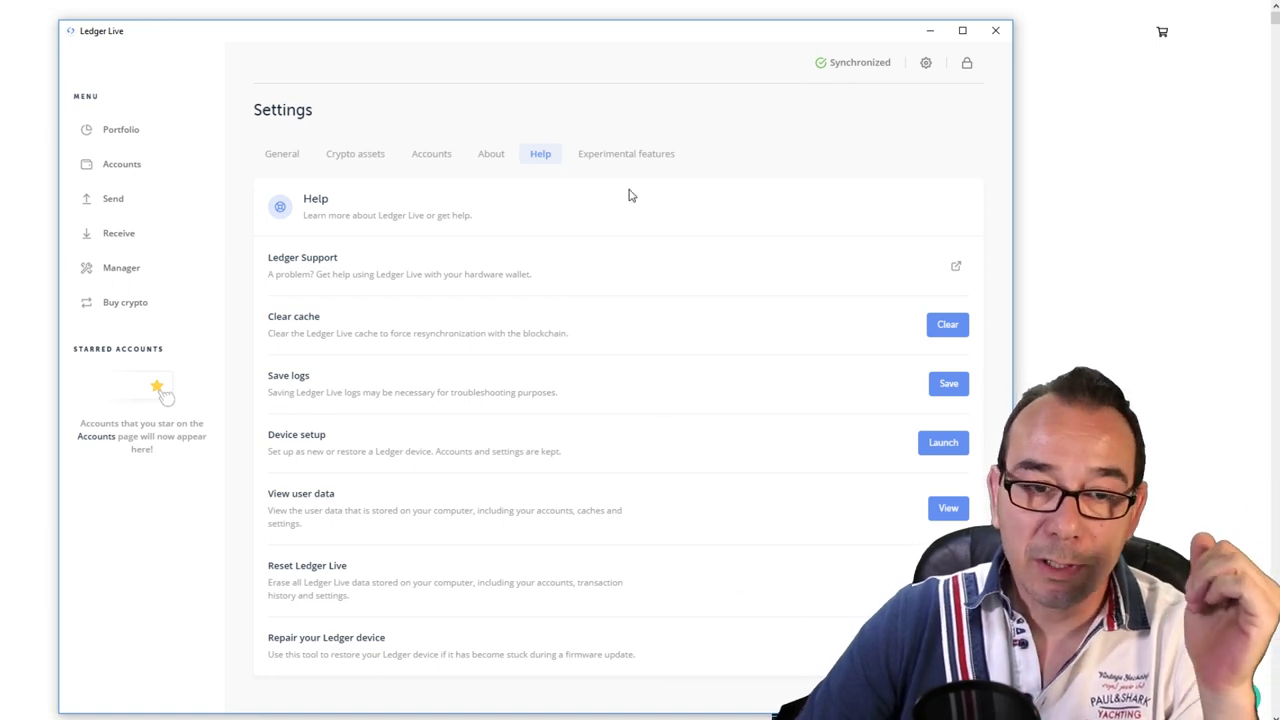
left_click(630, 155)
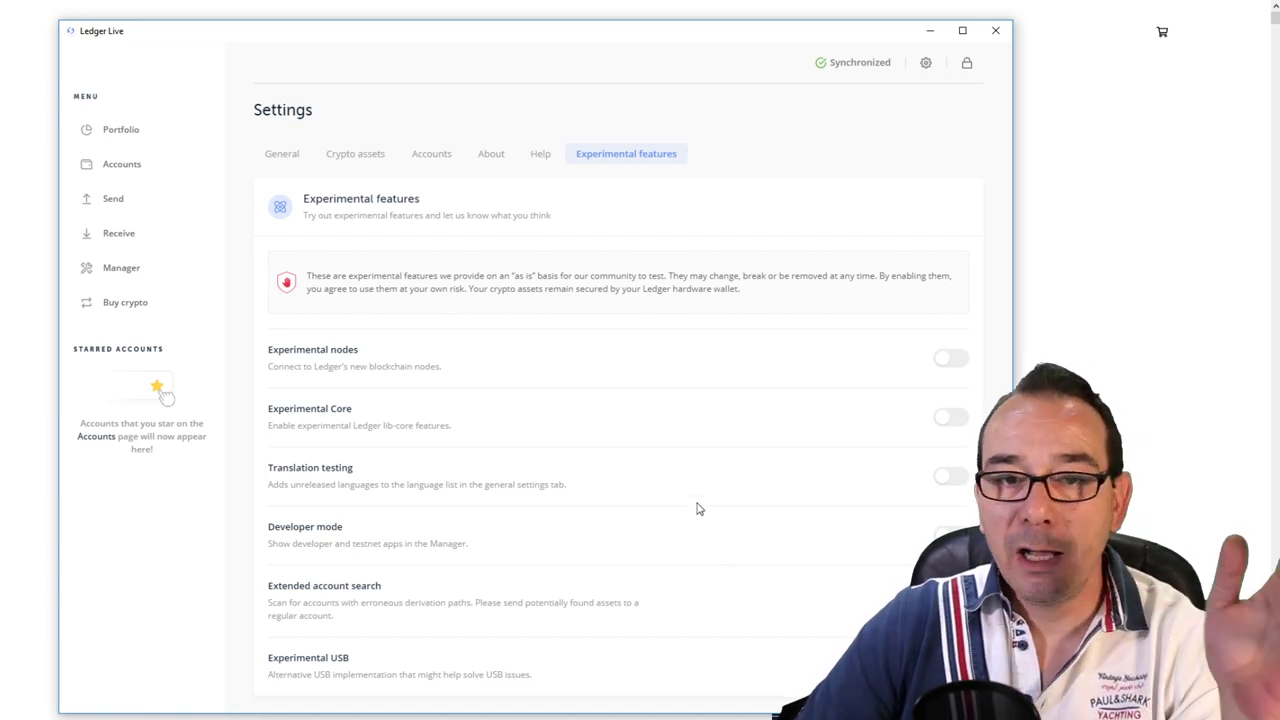
Return to the portfolio, go to the accounts page and look over the Ethereum 1 account's balance chart and last operations.
left_click(116, 134)
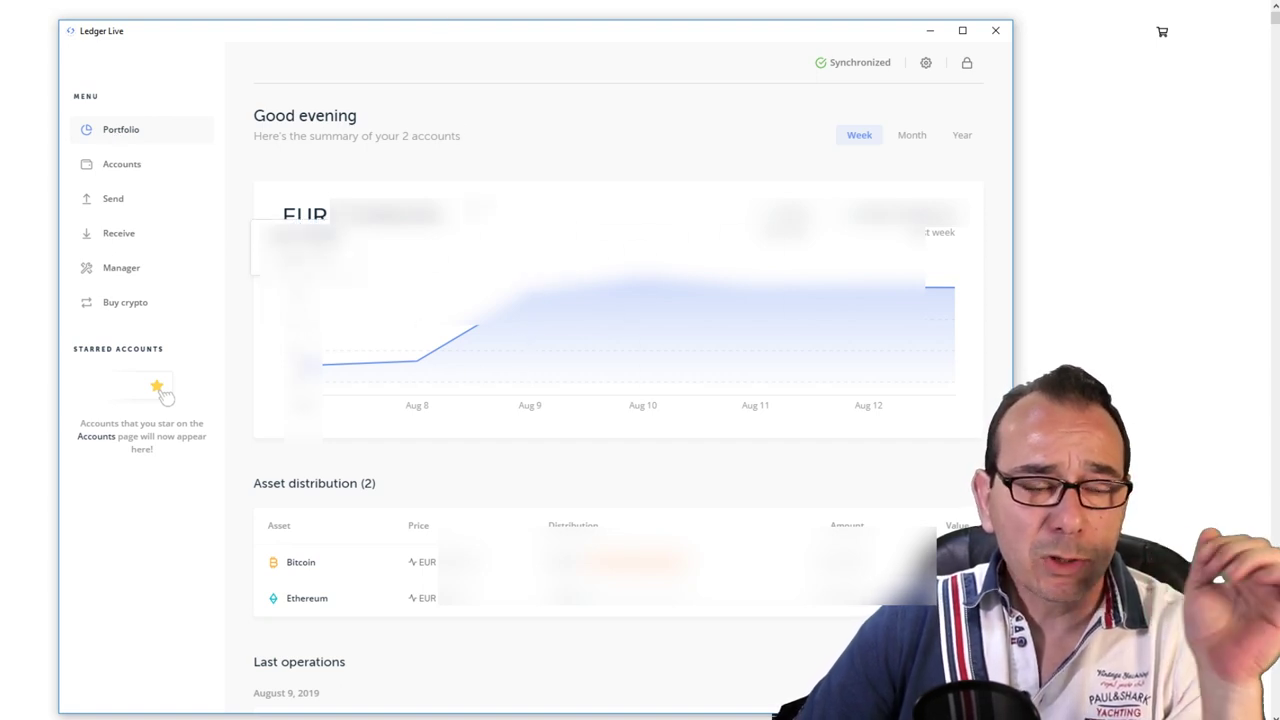
left_click(116, 172)
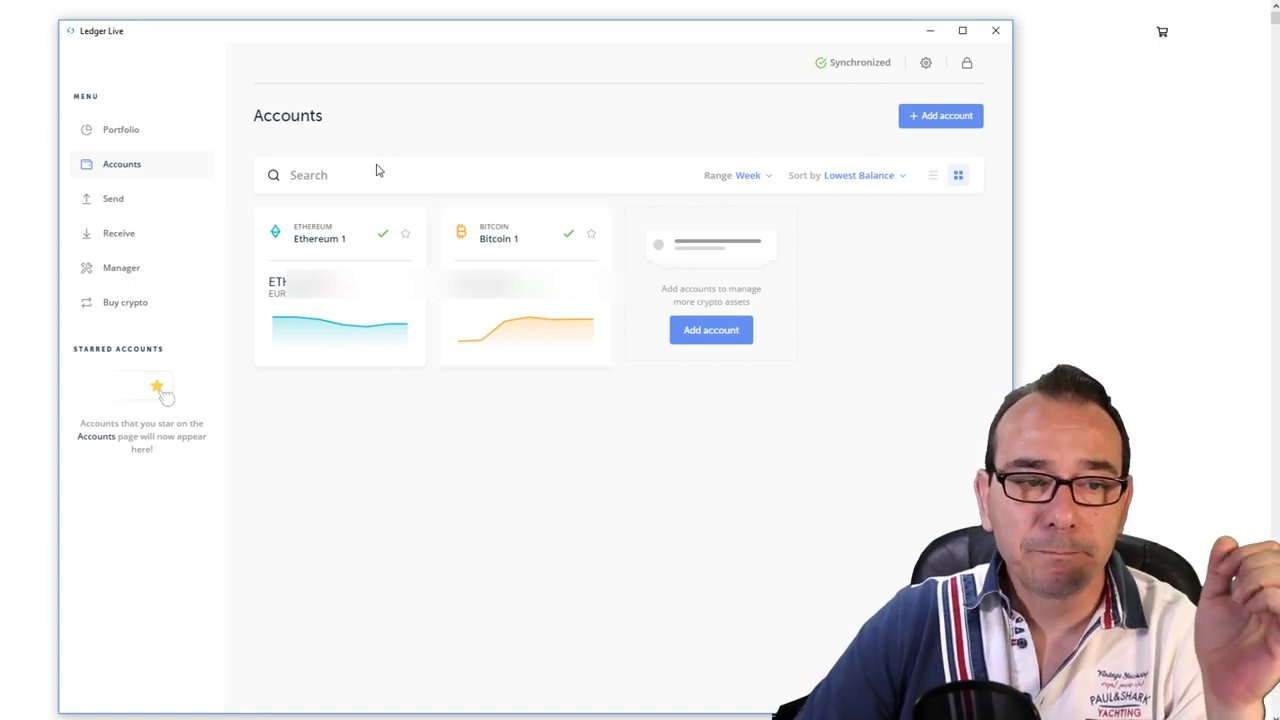
left_click(333, 310)
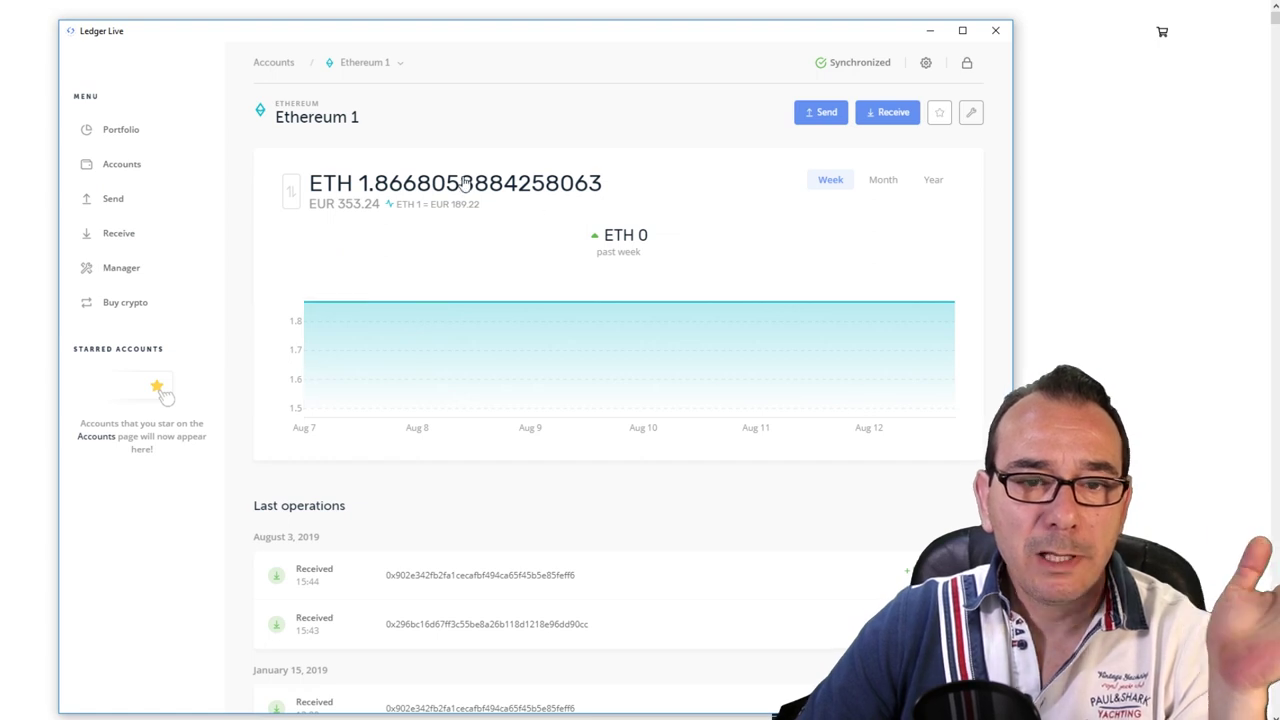
scroll(616, 472, "down", 1)
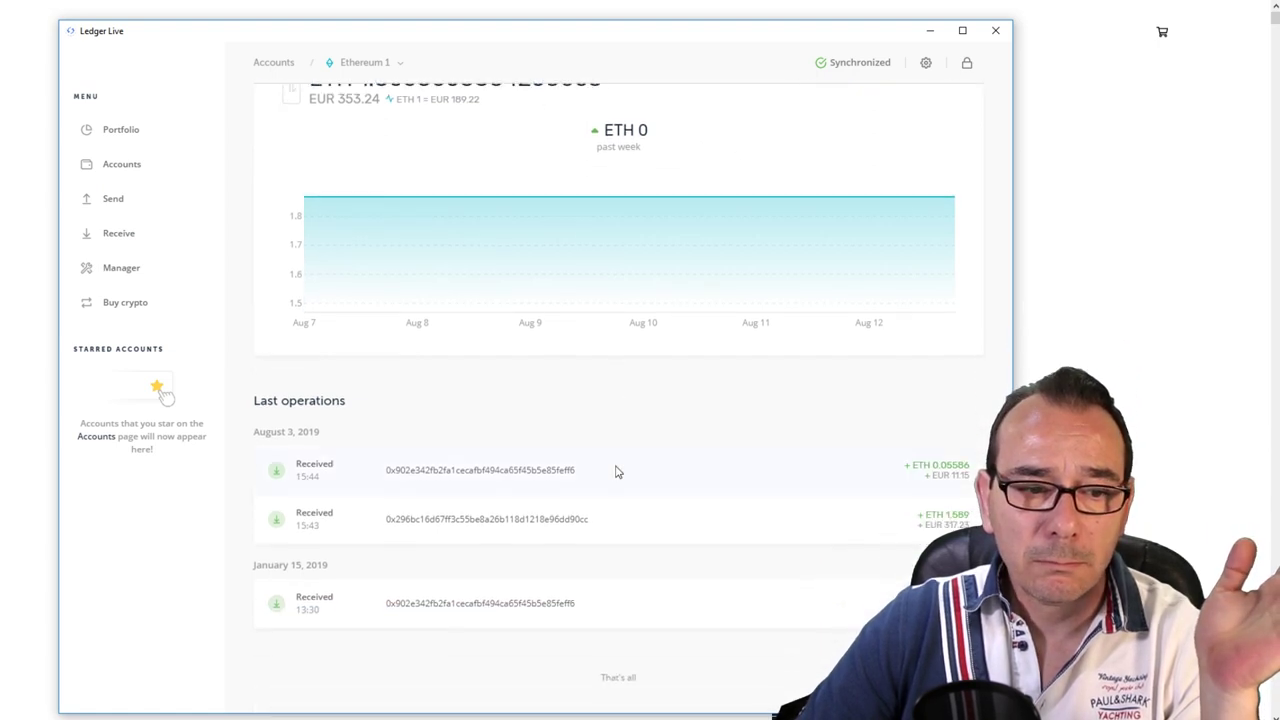
scroll(616, 472, "up", 1)
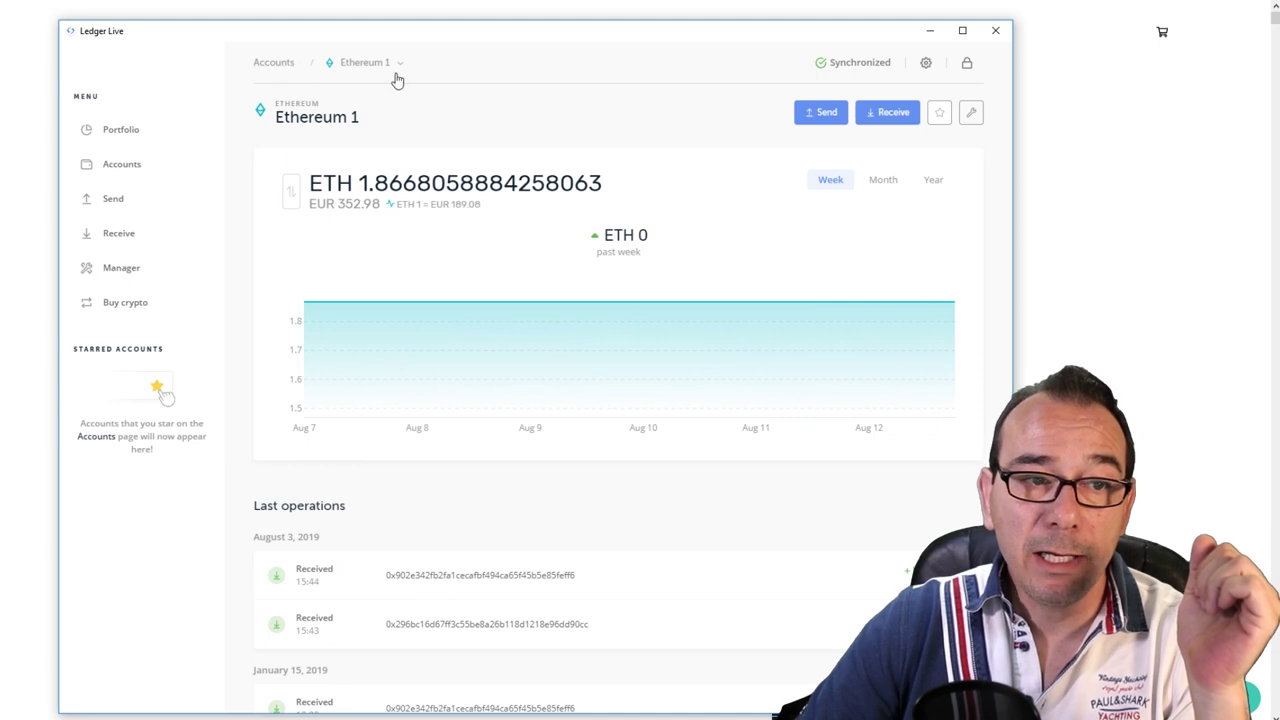
Go back to the accounts list and look through the Bitcoin 1 account's chart and last operations.
left_click(283, 63)
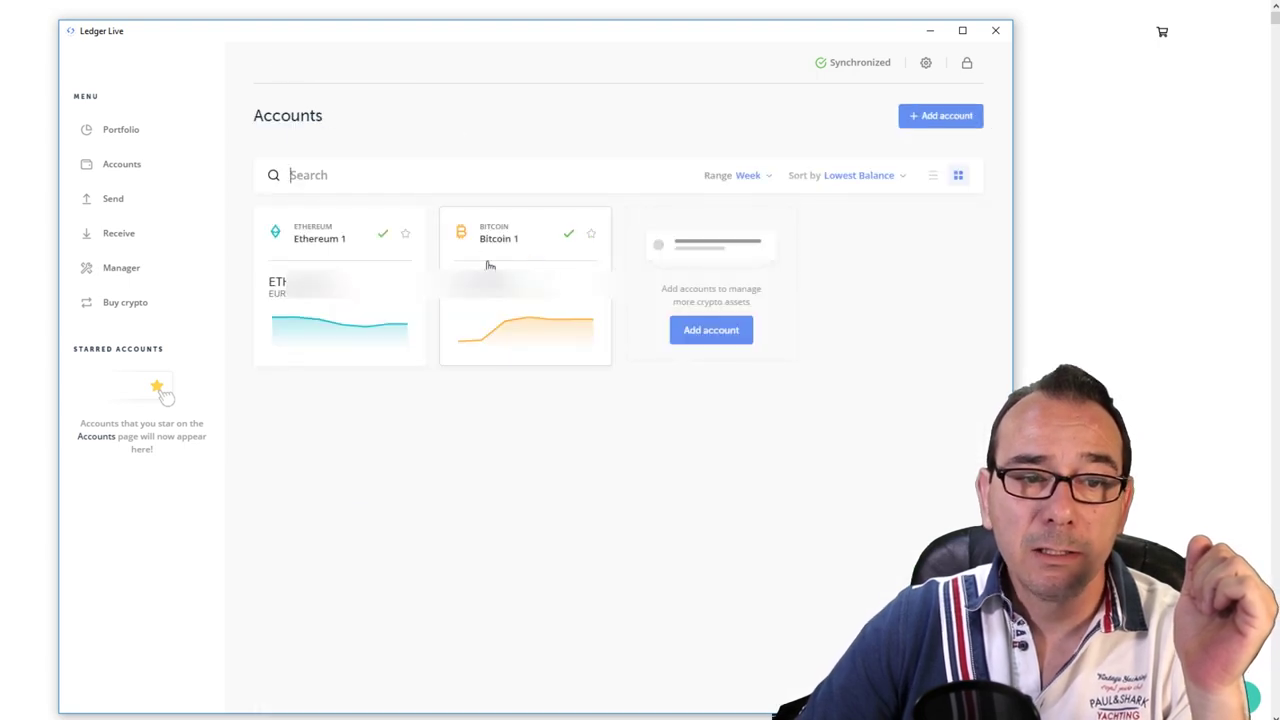
left_click(543, 306)
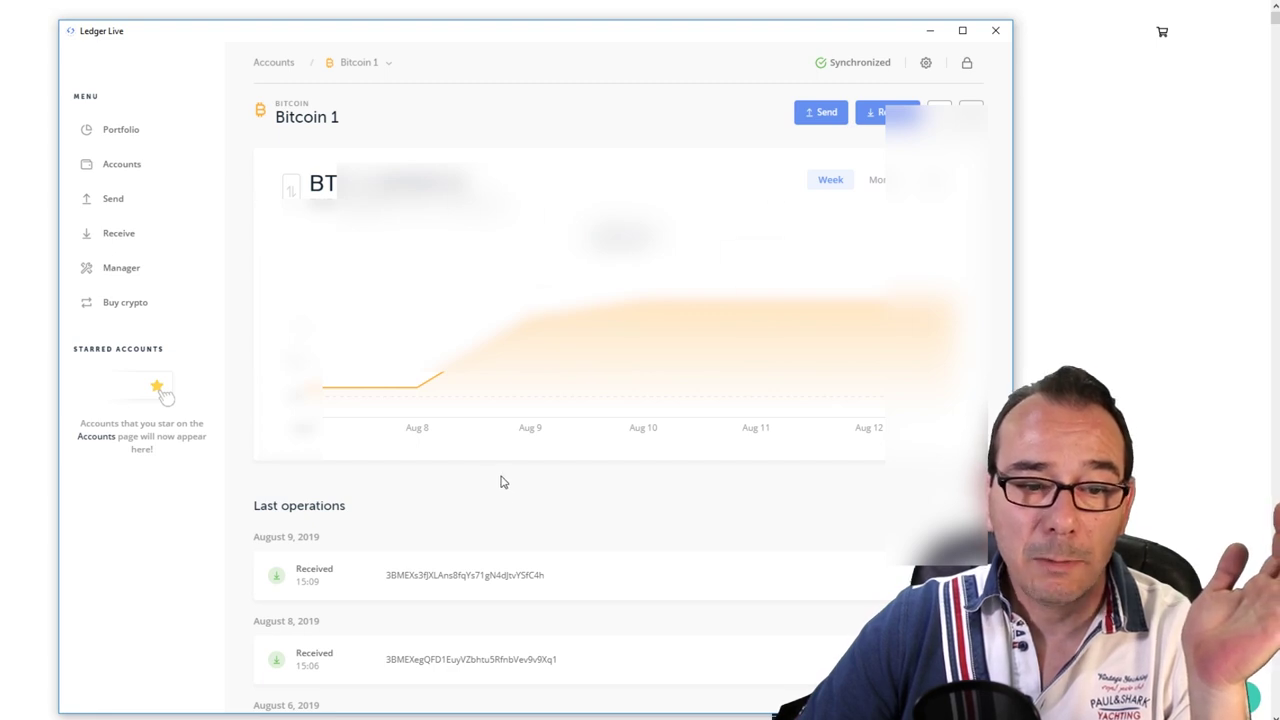
scroll(490, 460, "down", 5)
scroll(476, 446, "up", 5)
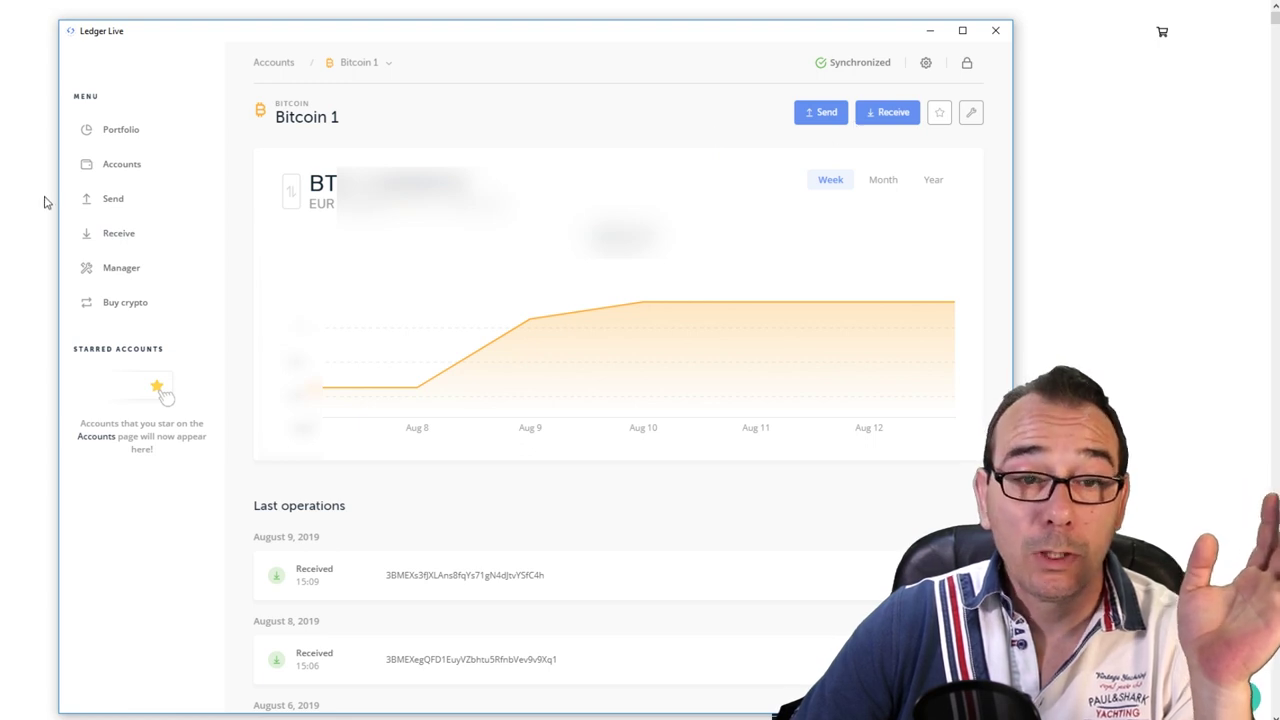
Open the Send form, view the accounts available to debit, and close the form without sending.
left_click(112, 200)
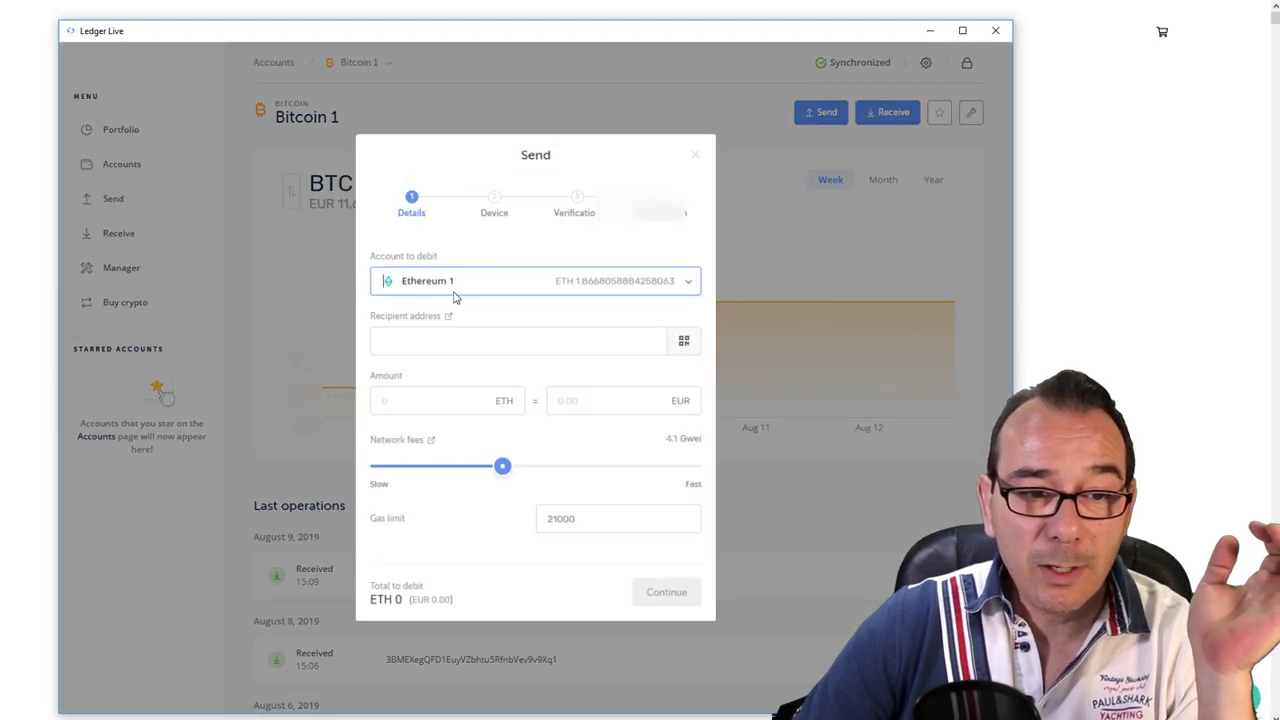
left_click(689, 283)
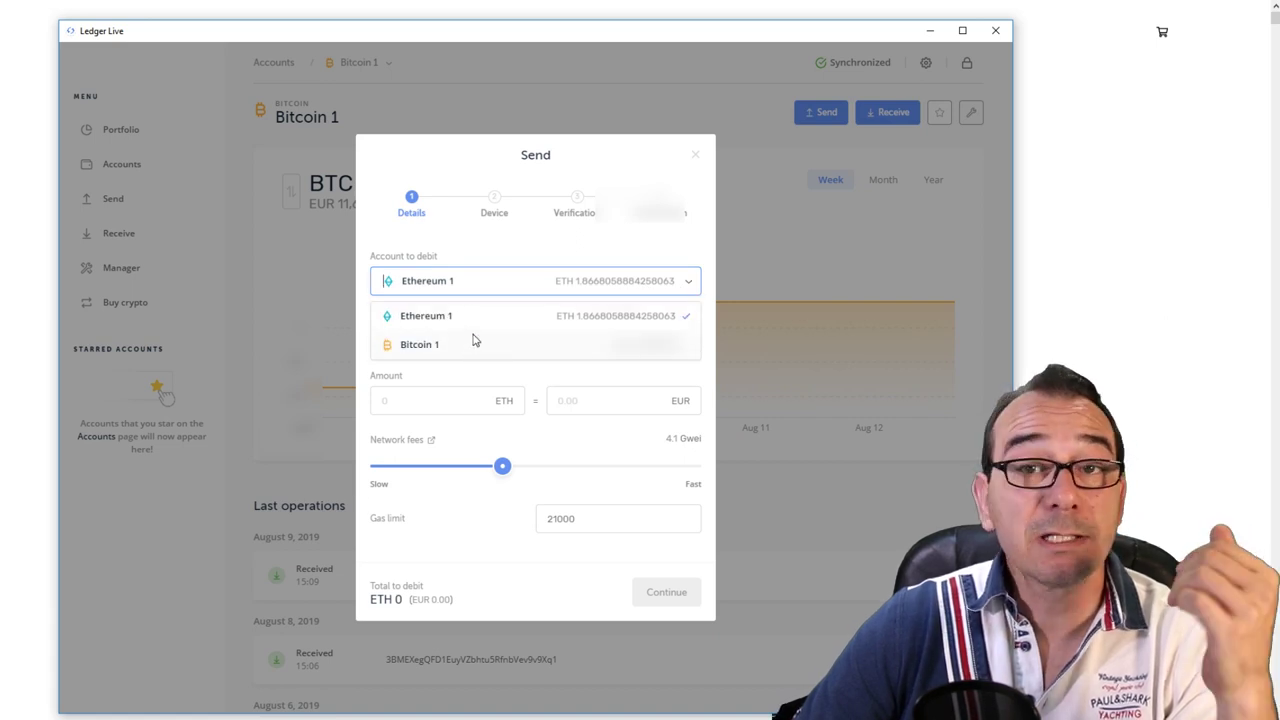
left_click(480, 171)
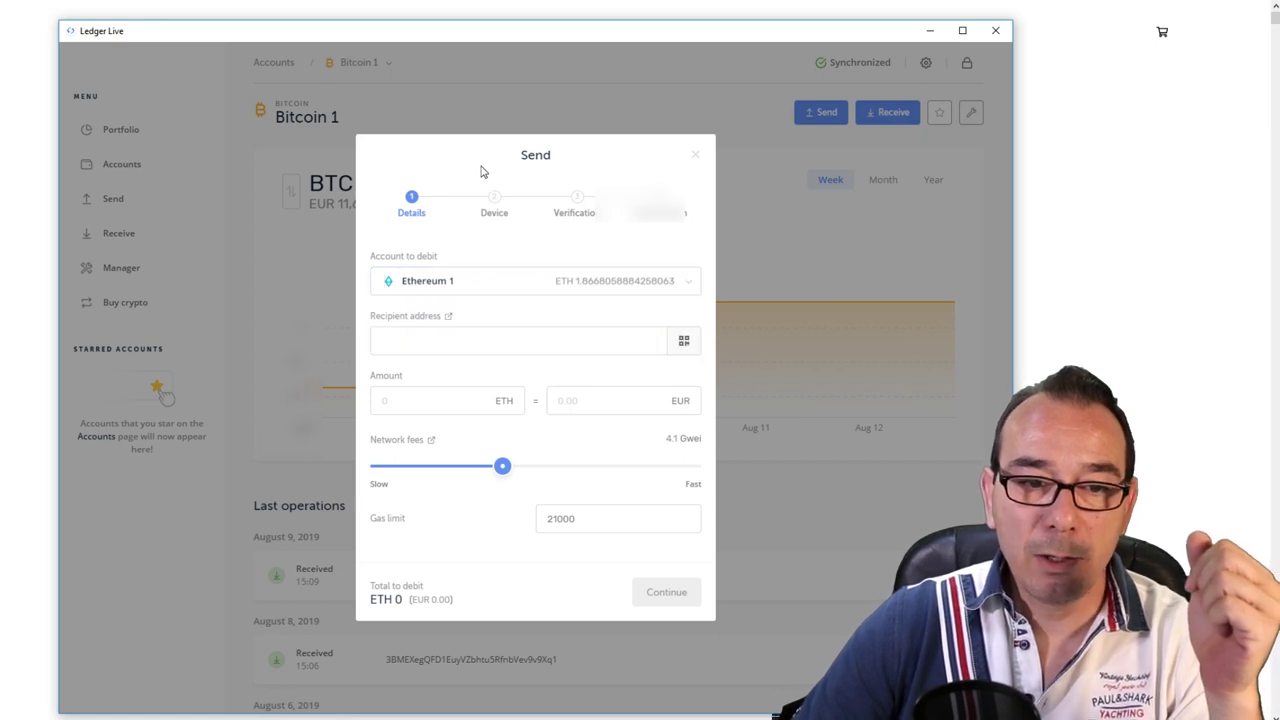
left_click(695, 155)
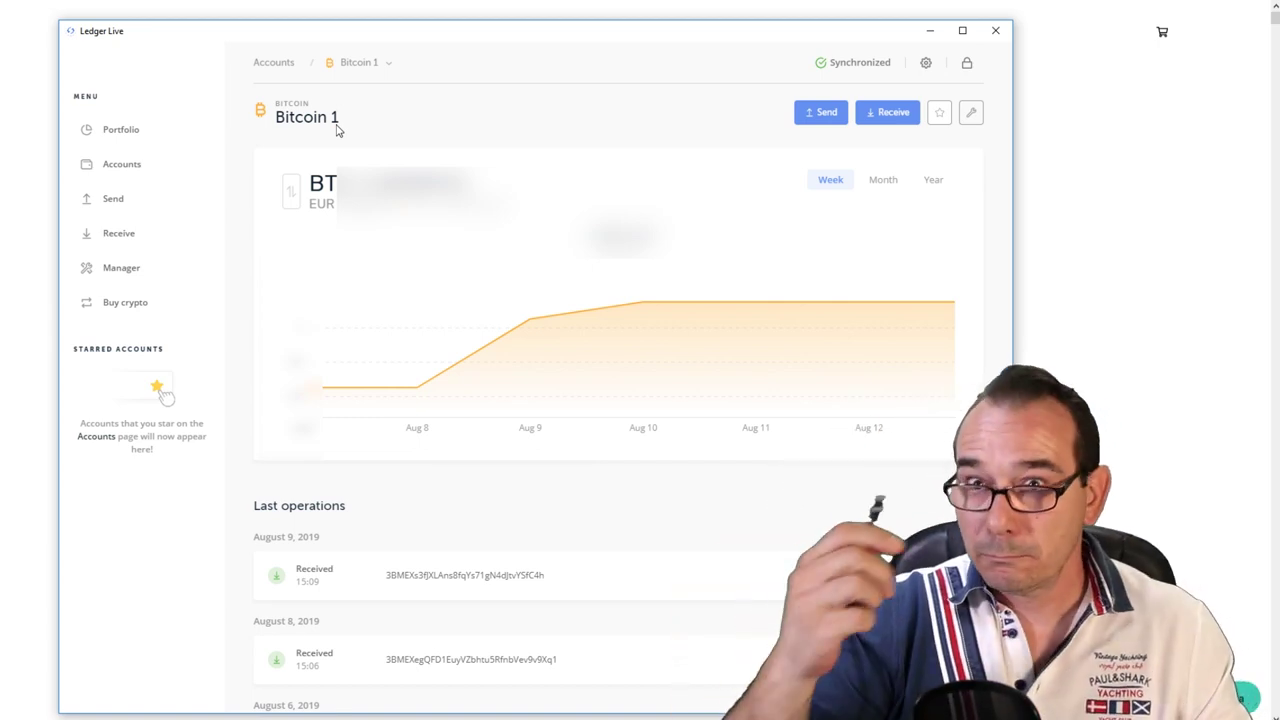
Go through the Receive process for Bitcoin 1, with device connection and address verification, to display the receiving address, then close it.
left_click(893, 113)
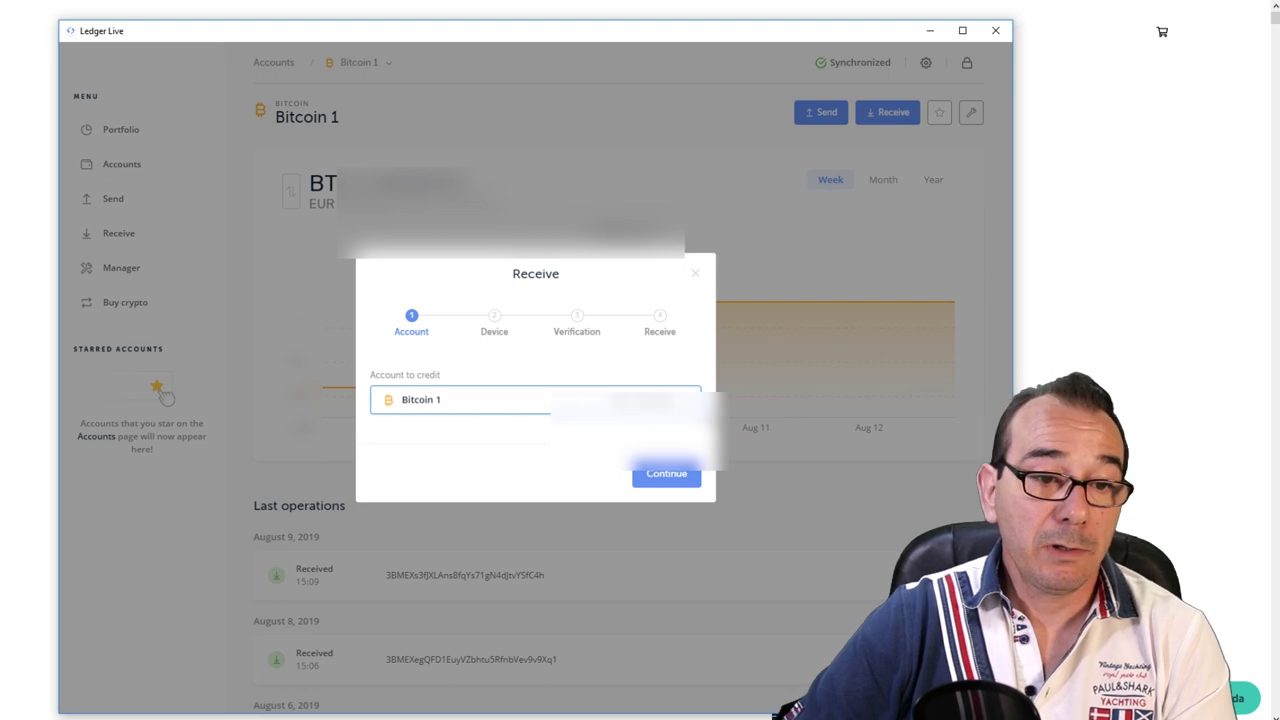
left_click(690, 401)
left_click(444, 465)
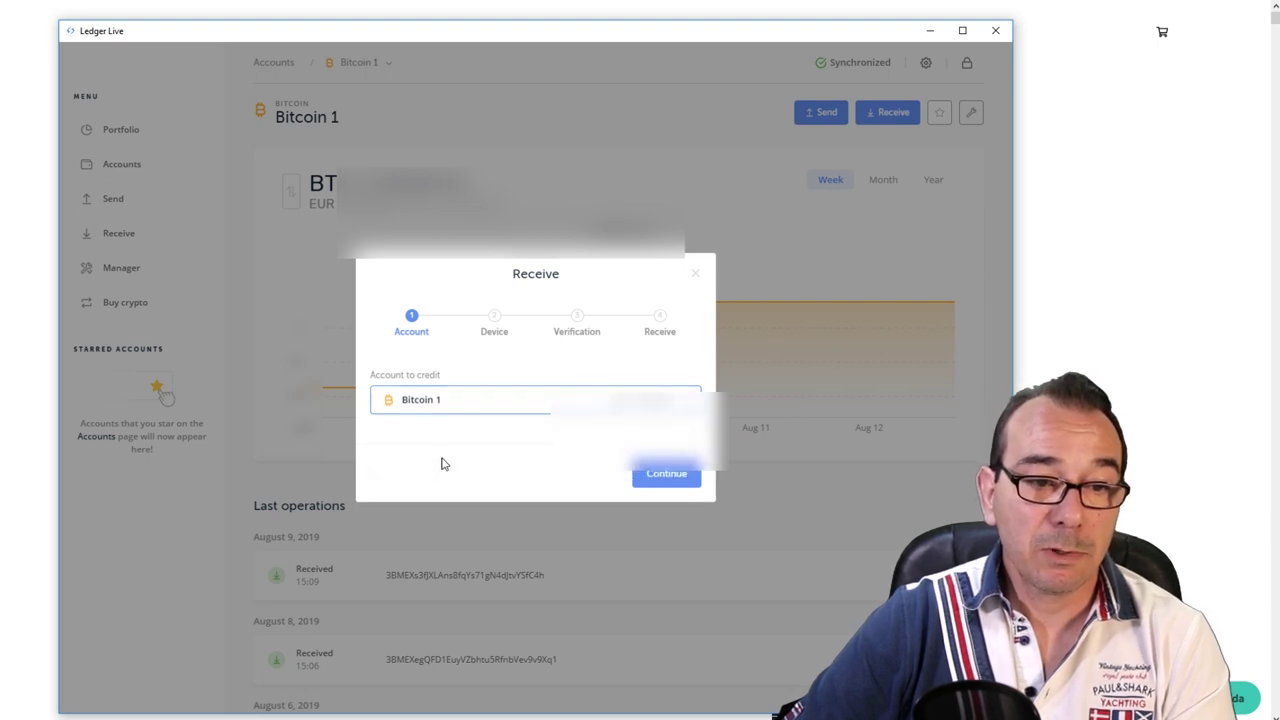
left_click(668, 476)
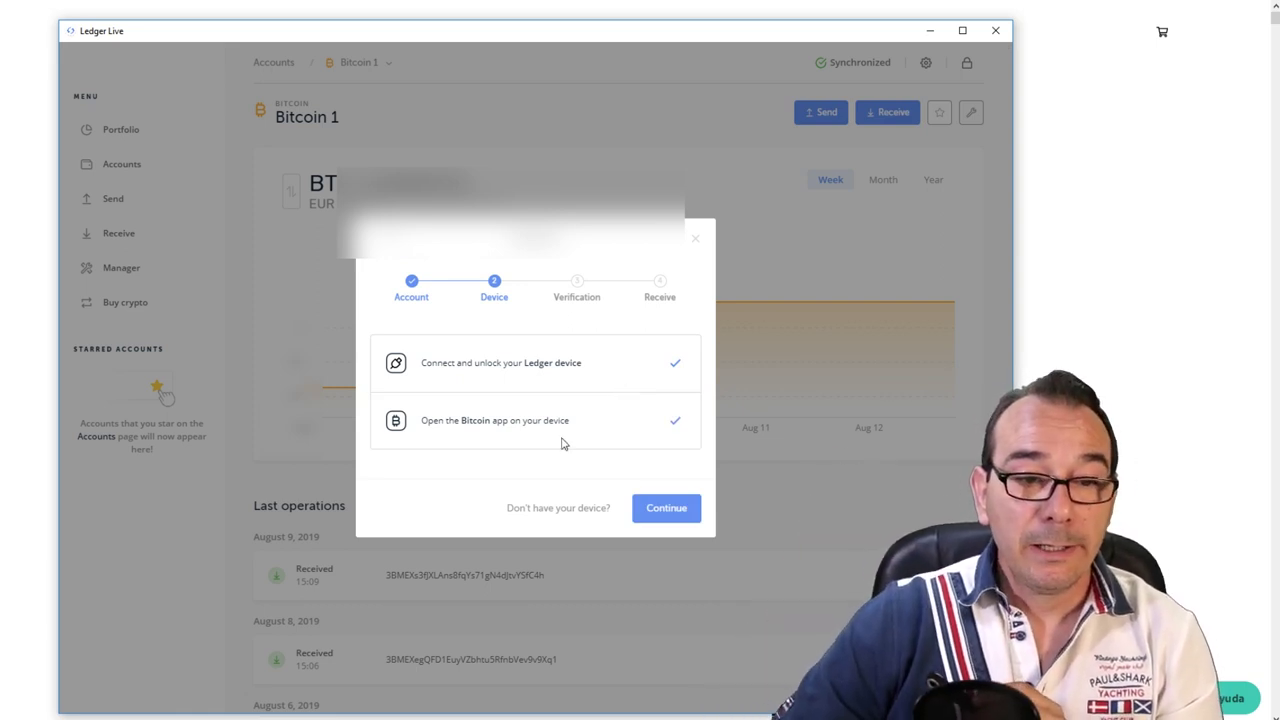
left_click(673, 515)
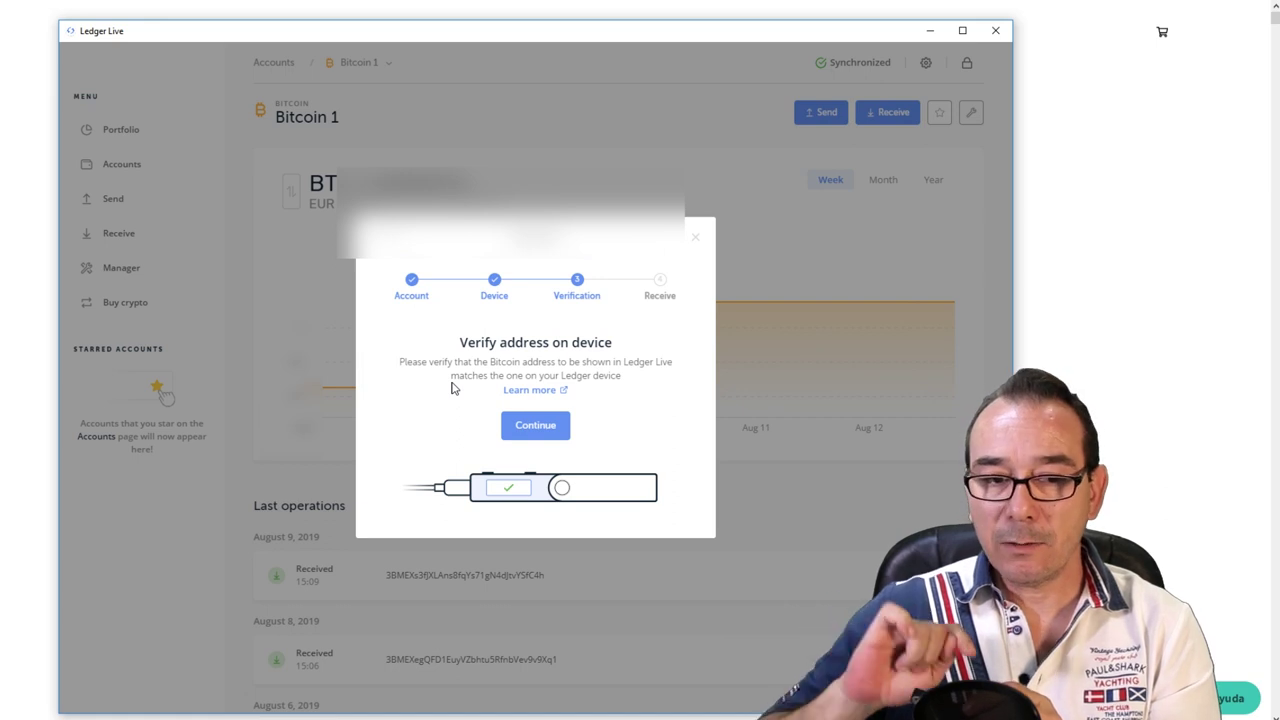
left_click(522, 425)
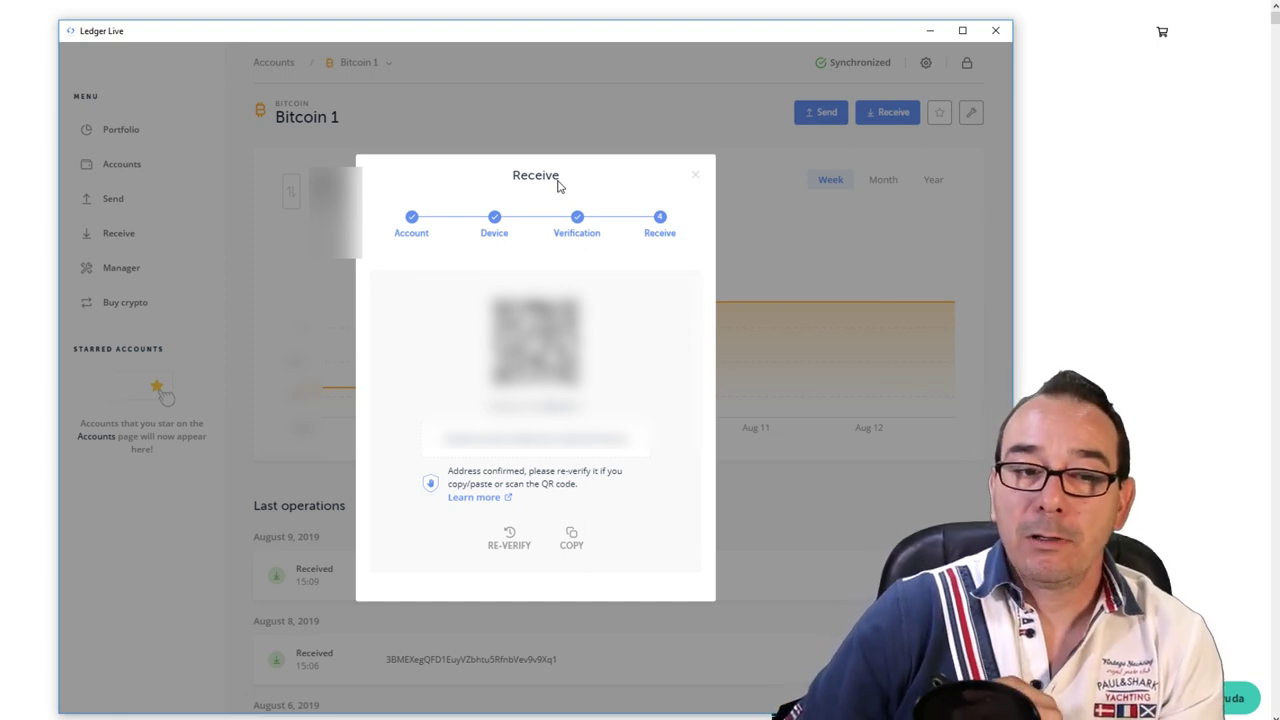
left_click(695, 177)
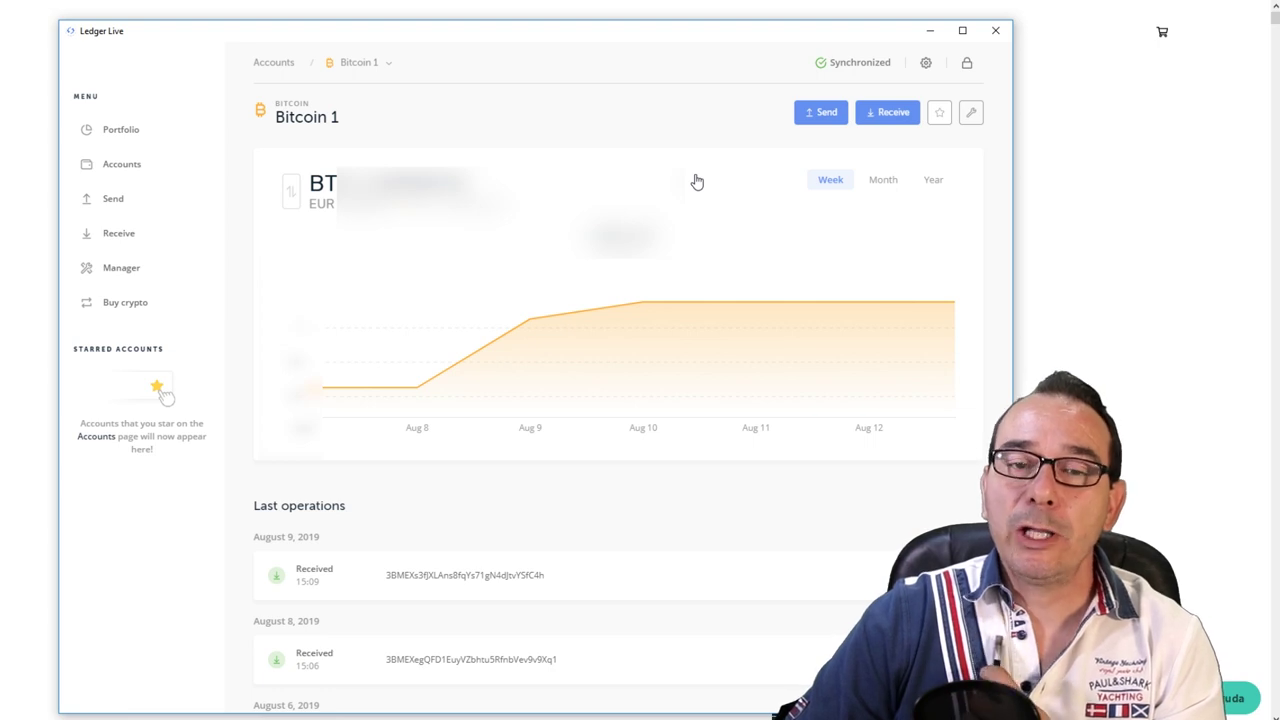
Open the Send form for Bitcoin 1 and compare the Low, High and Standard network fee rates.
left_click(825, 115)
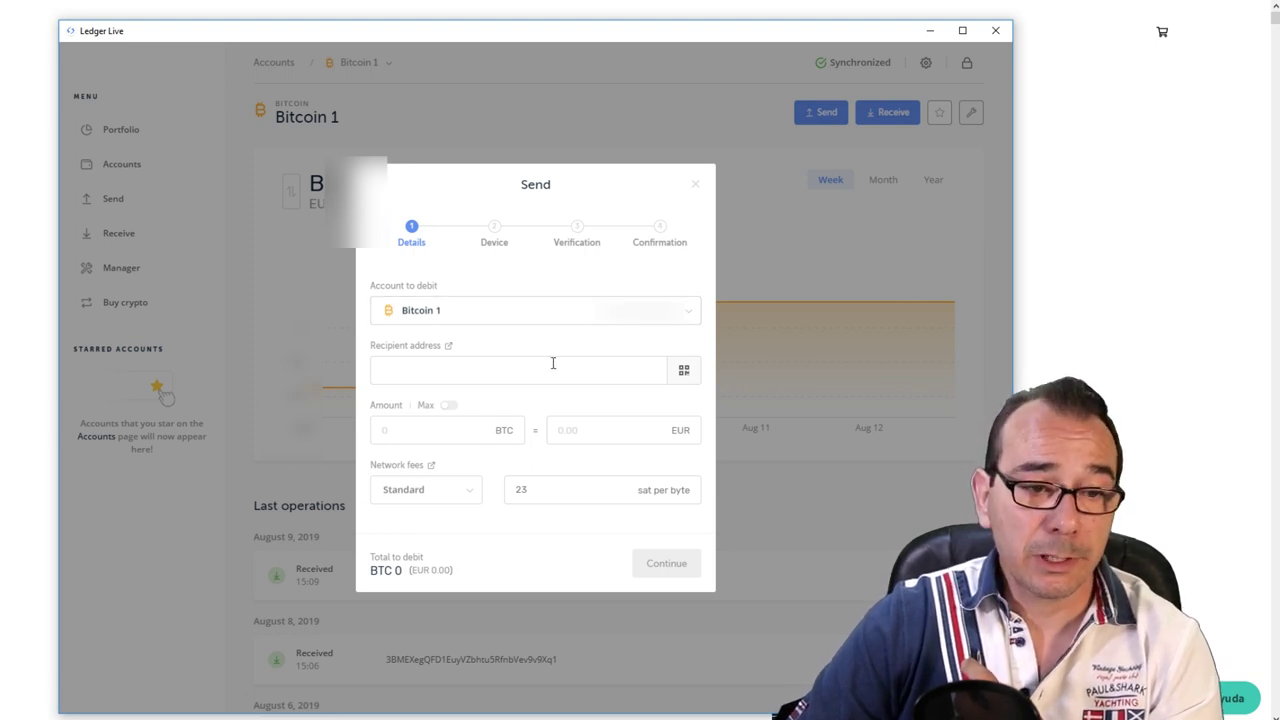
left_click(434, 376)
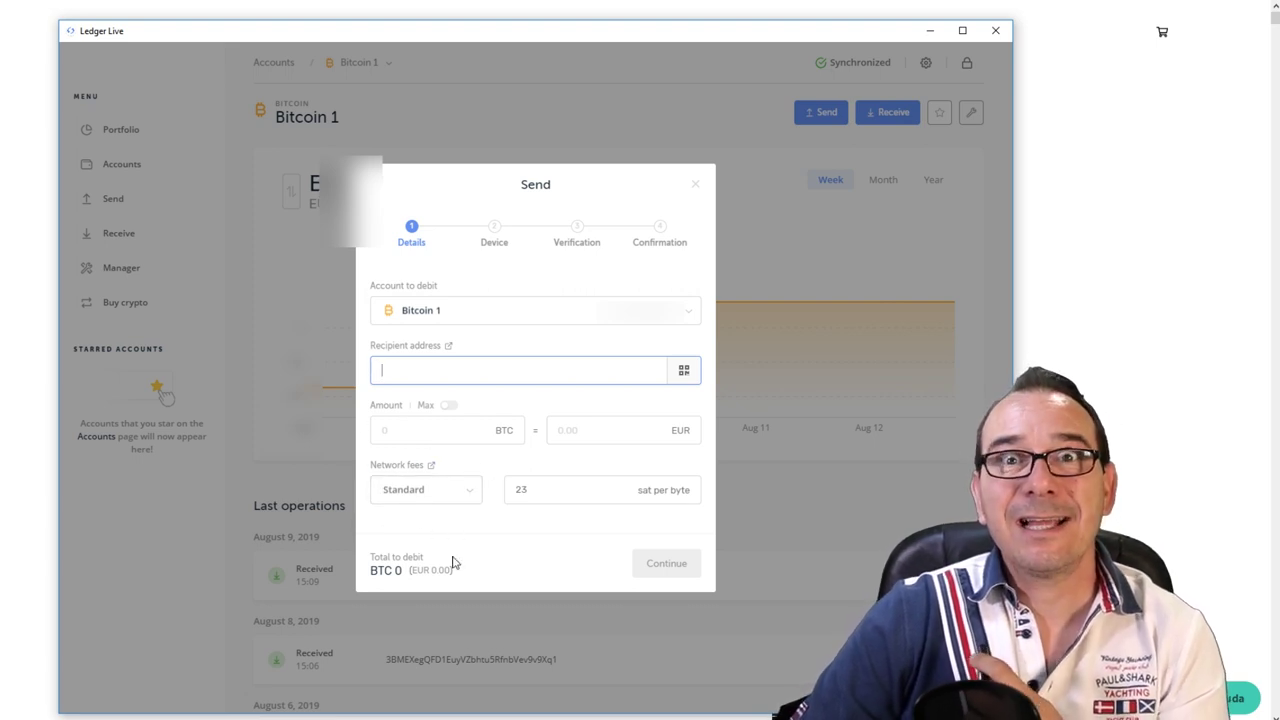
left_click(471, 494)
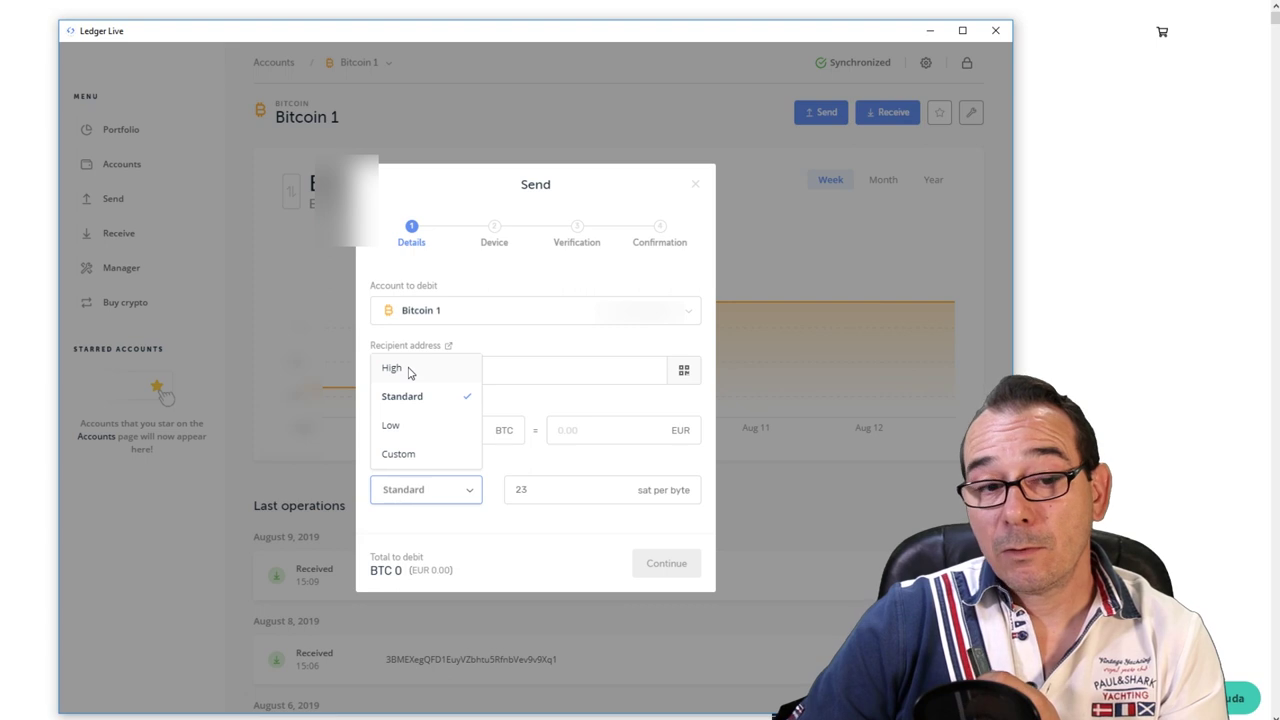
left_click(391, 425)
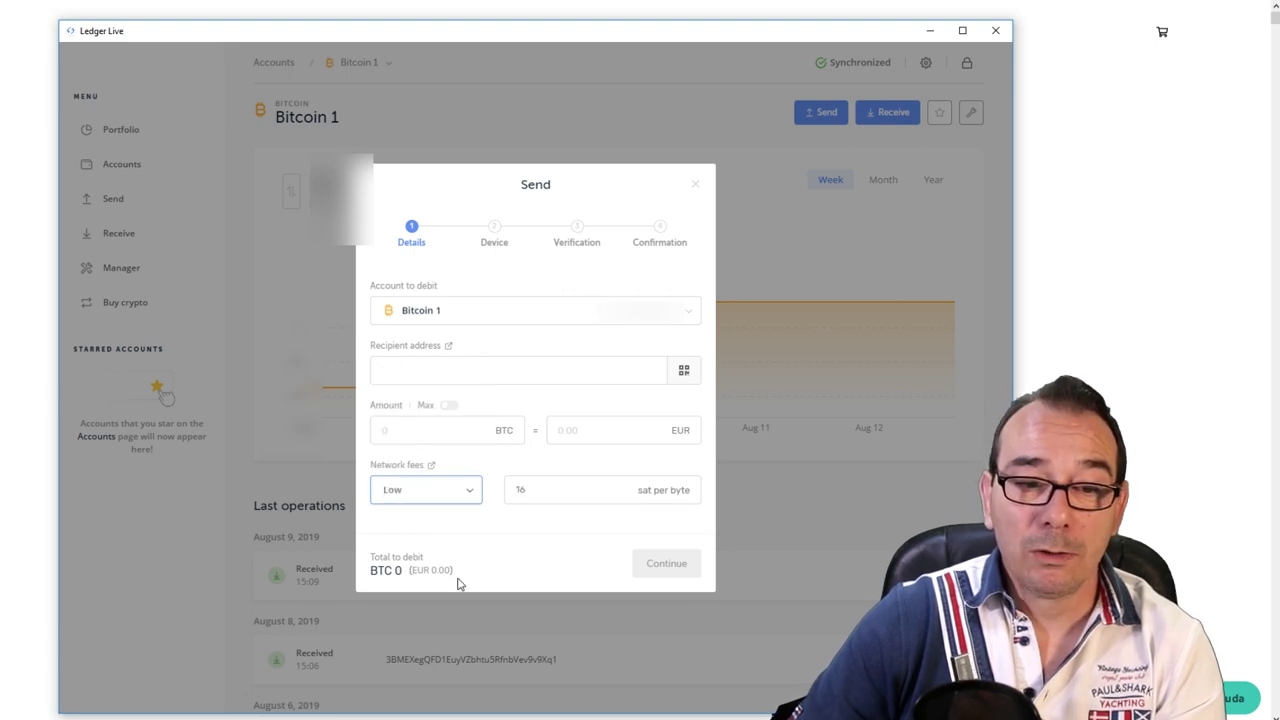
left_click(474, 500)
left_click(405, 369)
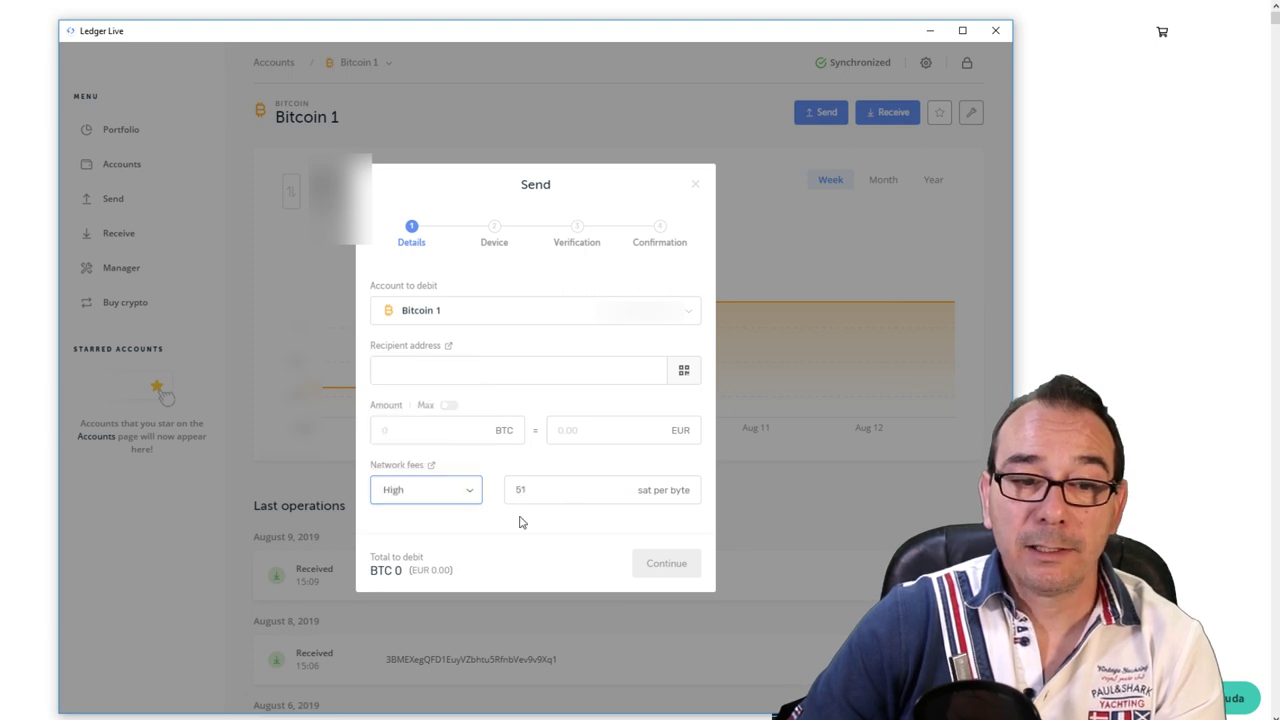
left_click(468, 494)
left_click(432, 404)
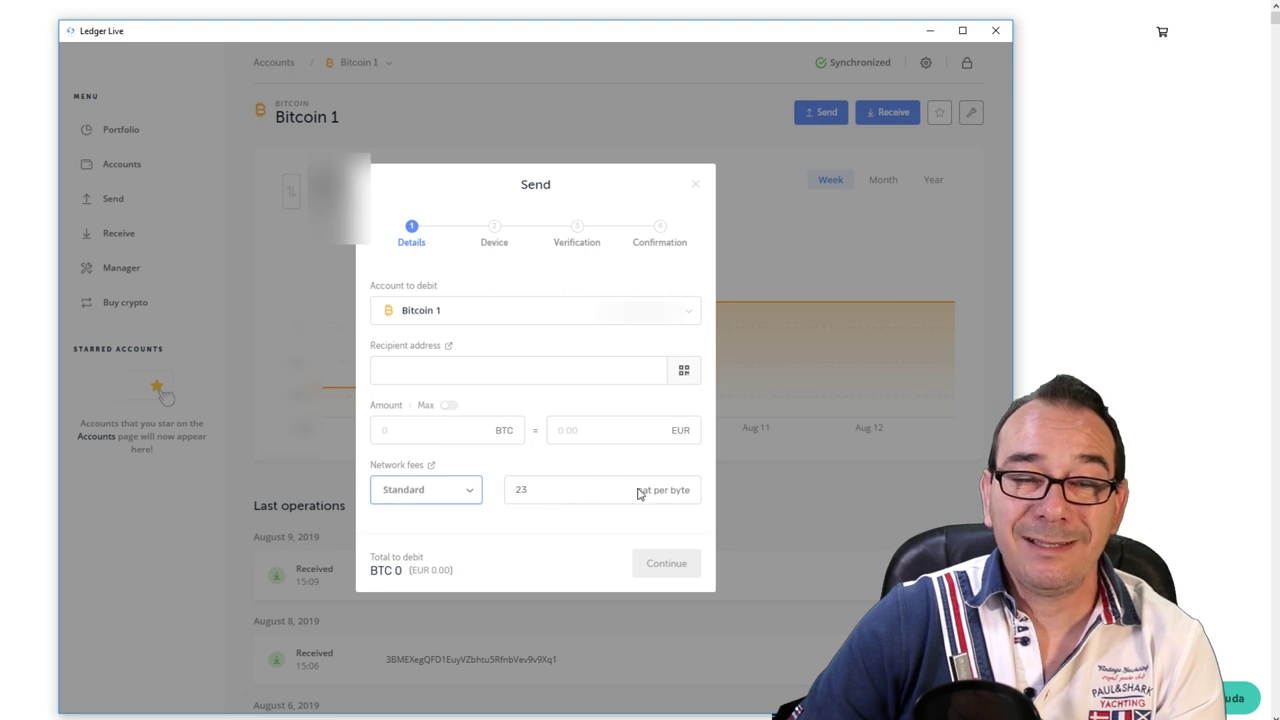
Set a Custom network fee of 1 sat per byte, and close the Send form without sending.
left_click(473, 495)
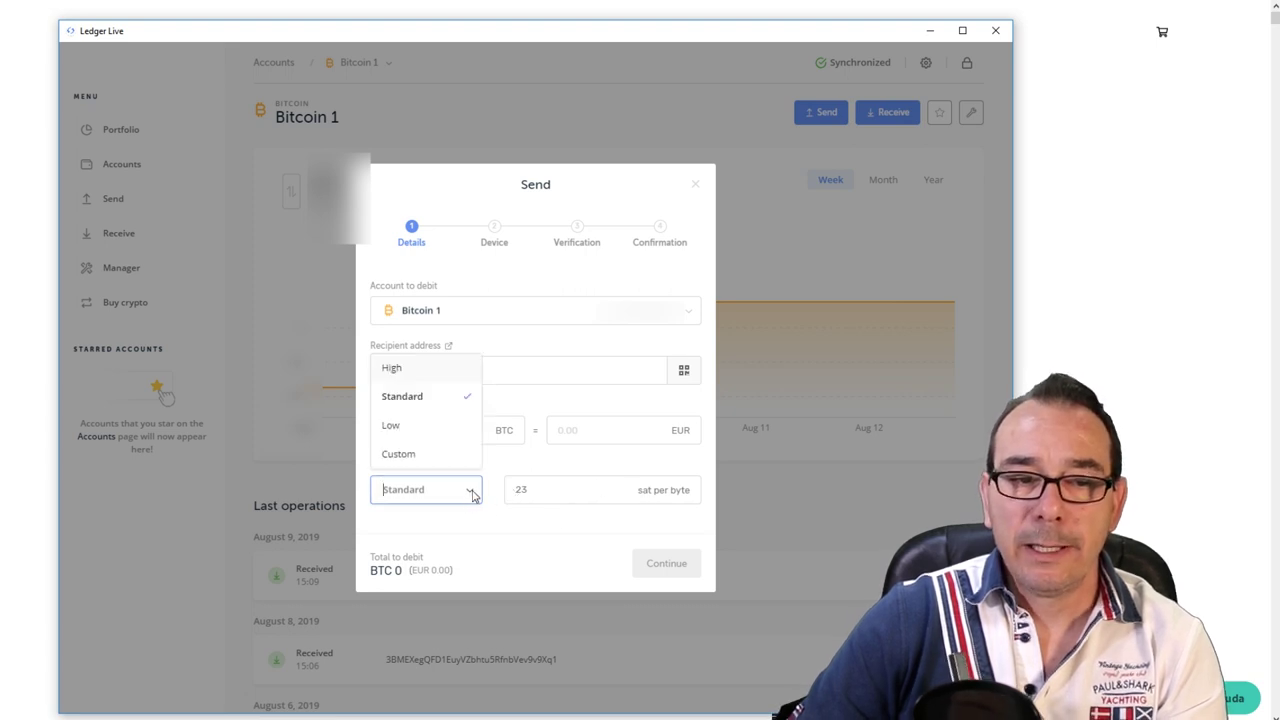
left_click(400, 453)
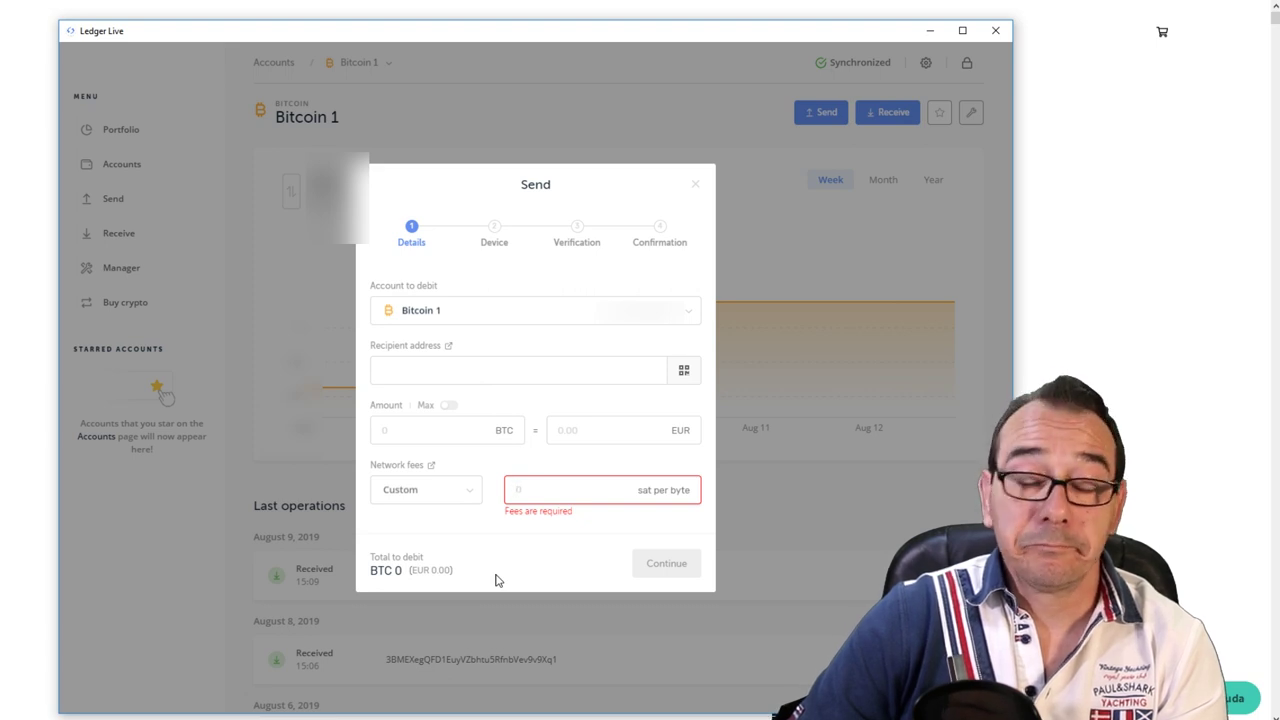
type("1")
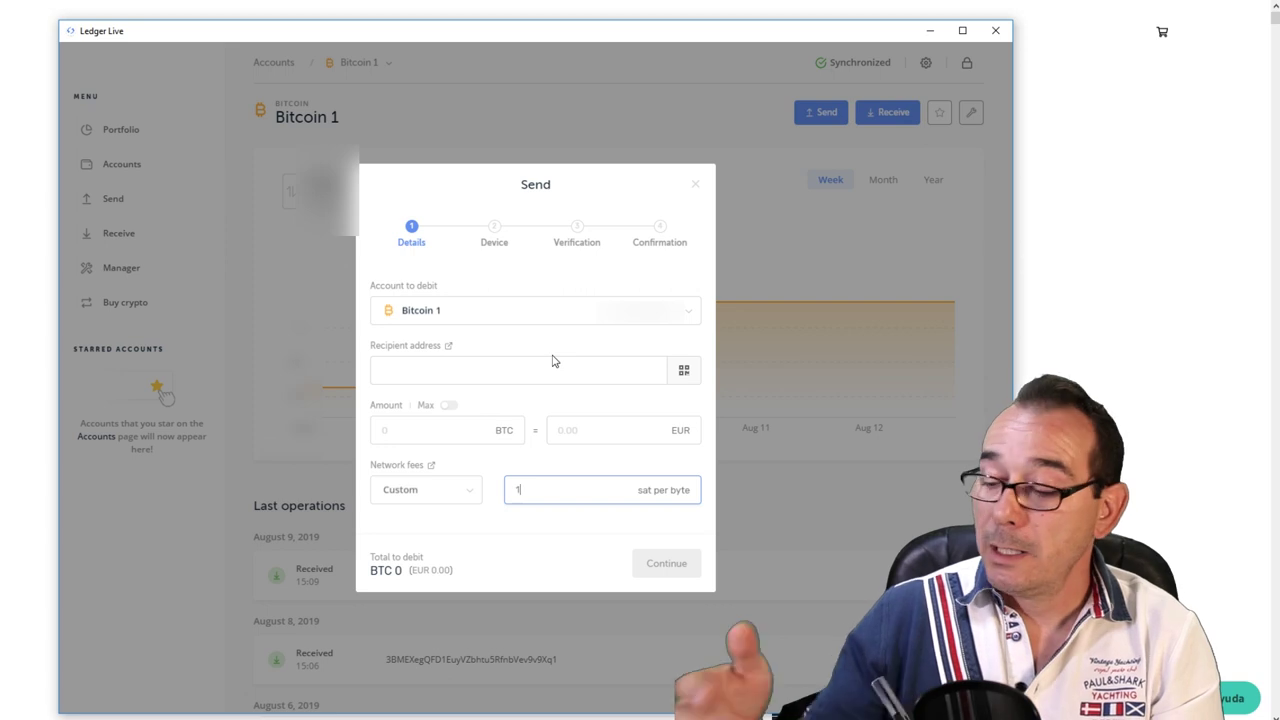
left_click(706, 187)
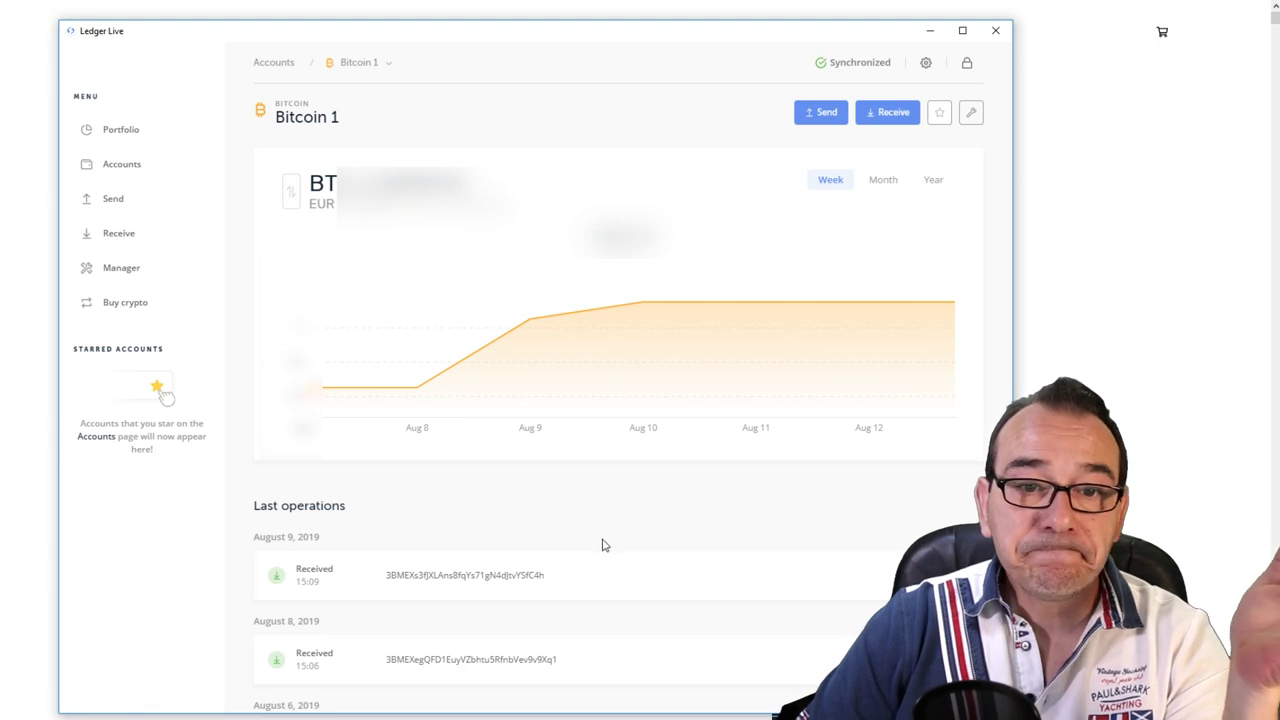
Open the Manager, read the firmware 1.5.5 release notes, and try to update the Ledger Nano S.
left_click(119, 274)
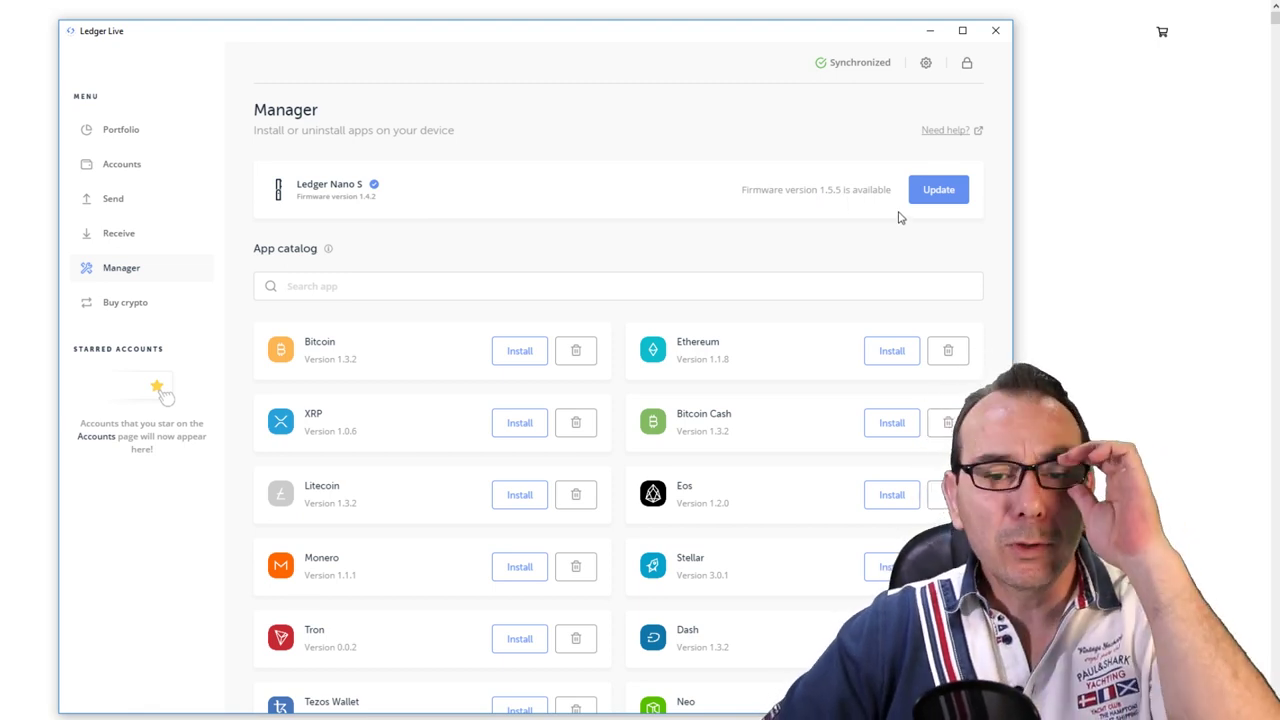
left_click(933, 190)
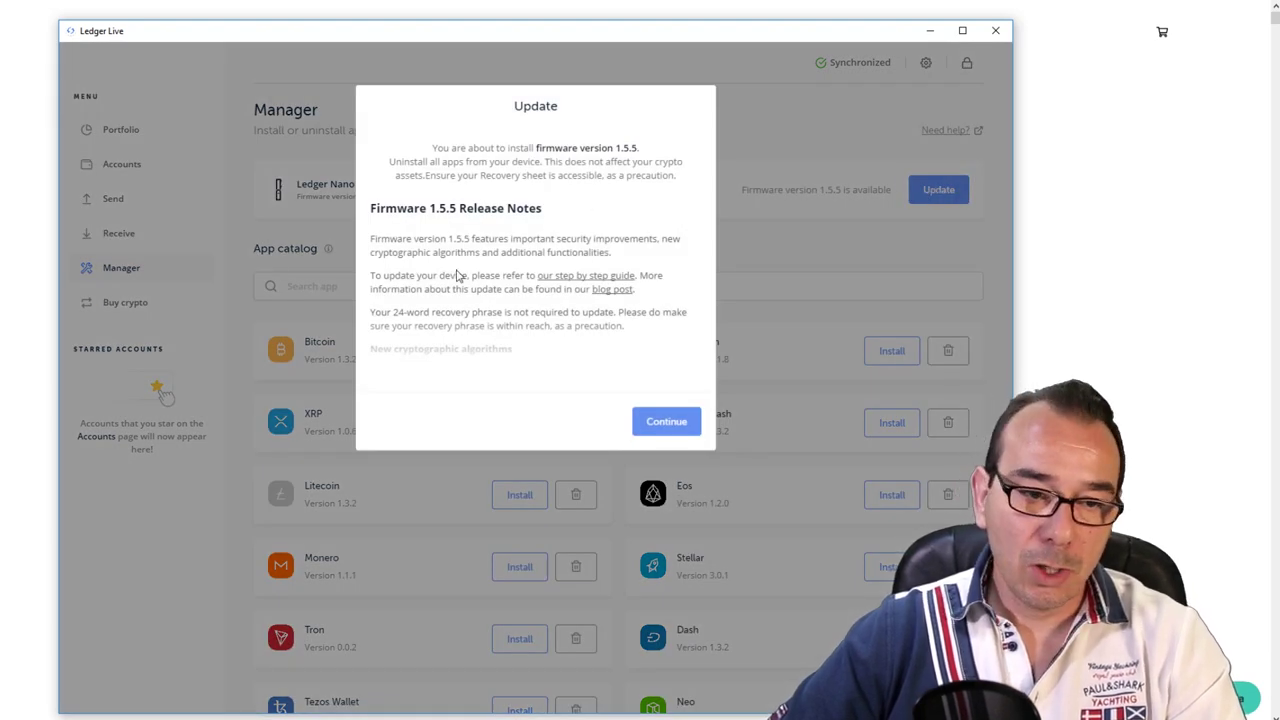
scroll(500, 260, "down", 3)
scroll(497, 258, "down", 2)
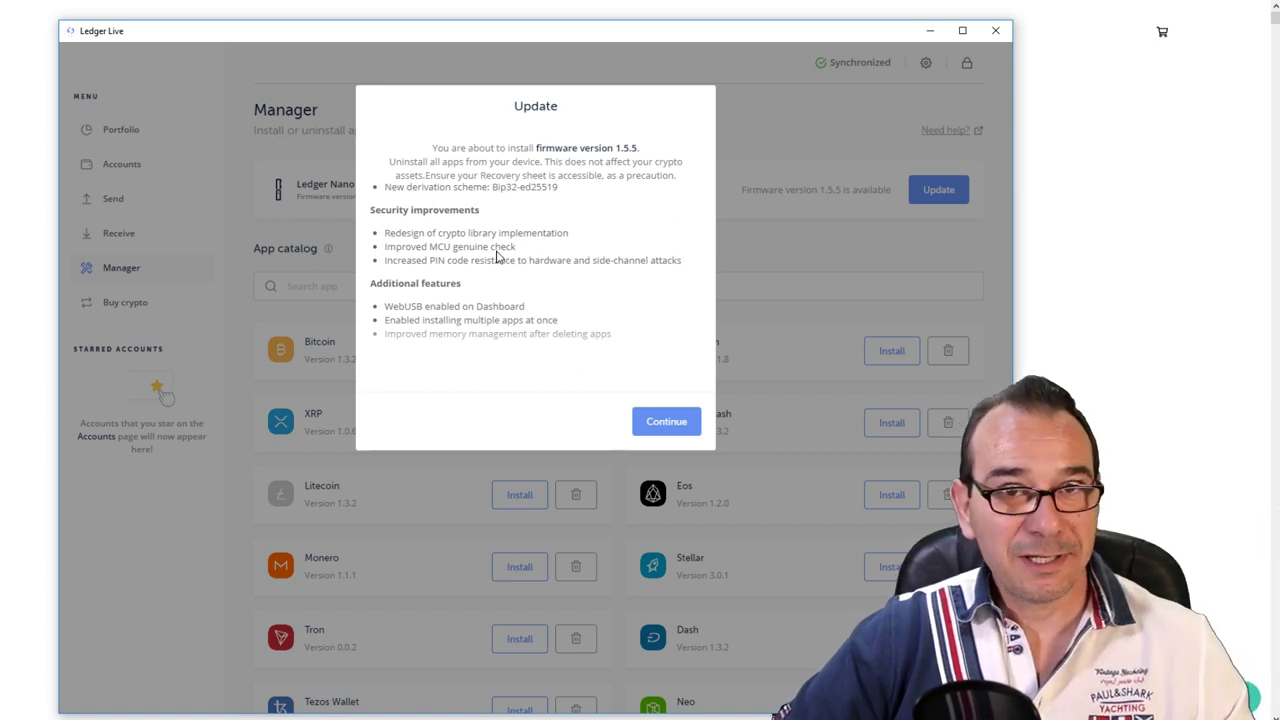
left_click(683, 425)
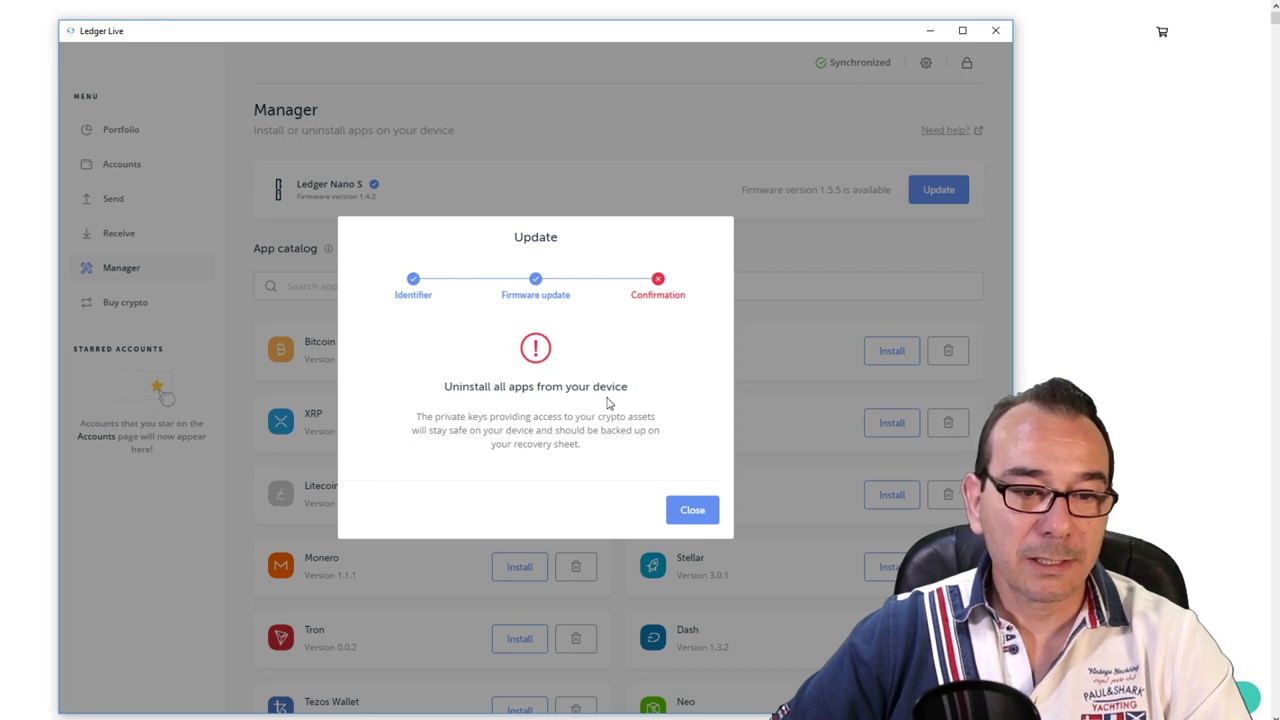
left_click(692, 510)
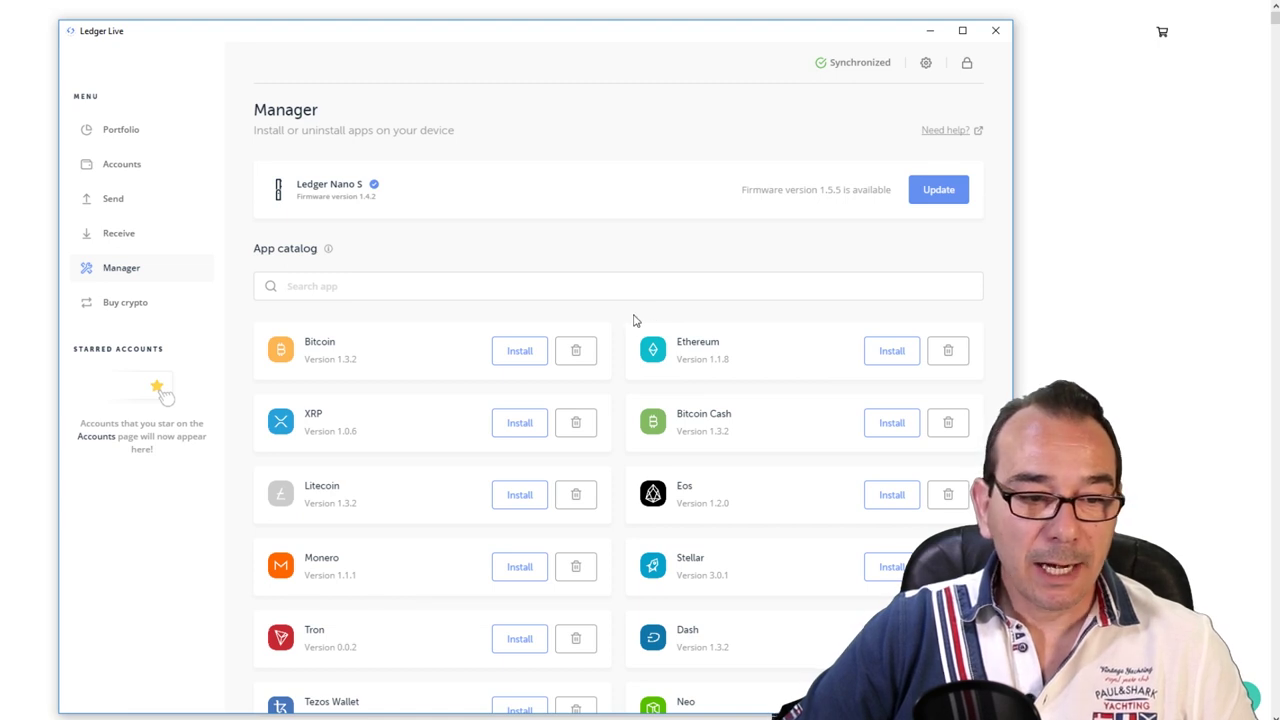
Search the app catalog for "st" and uninstall the Stellar app from the device.
scroll(633, 320, "down", 1)
scroll(633, 320, "up", 1)
left_click(523, 289)
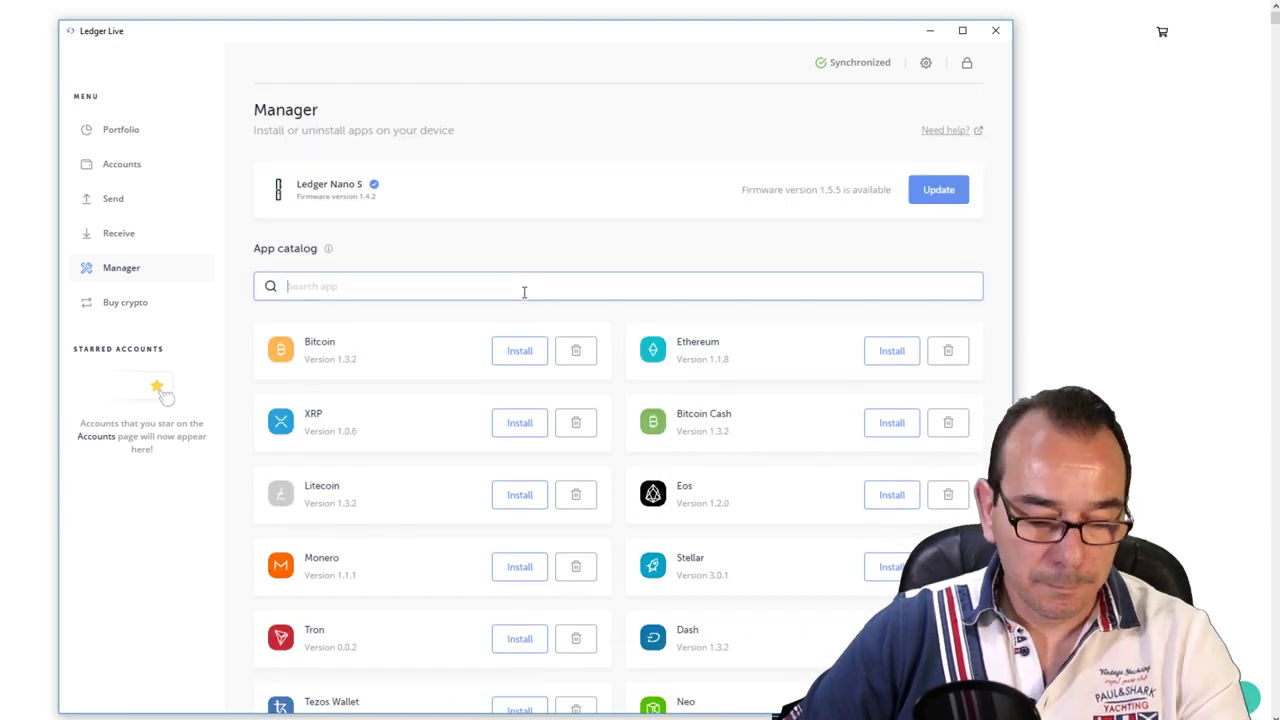
type("st")
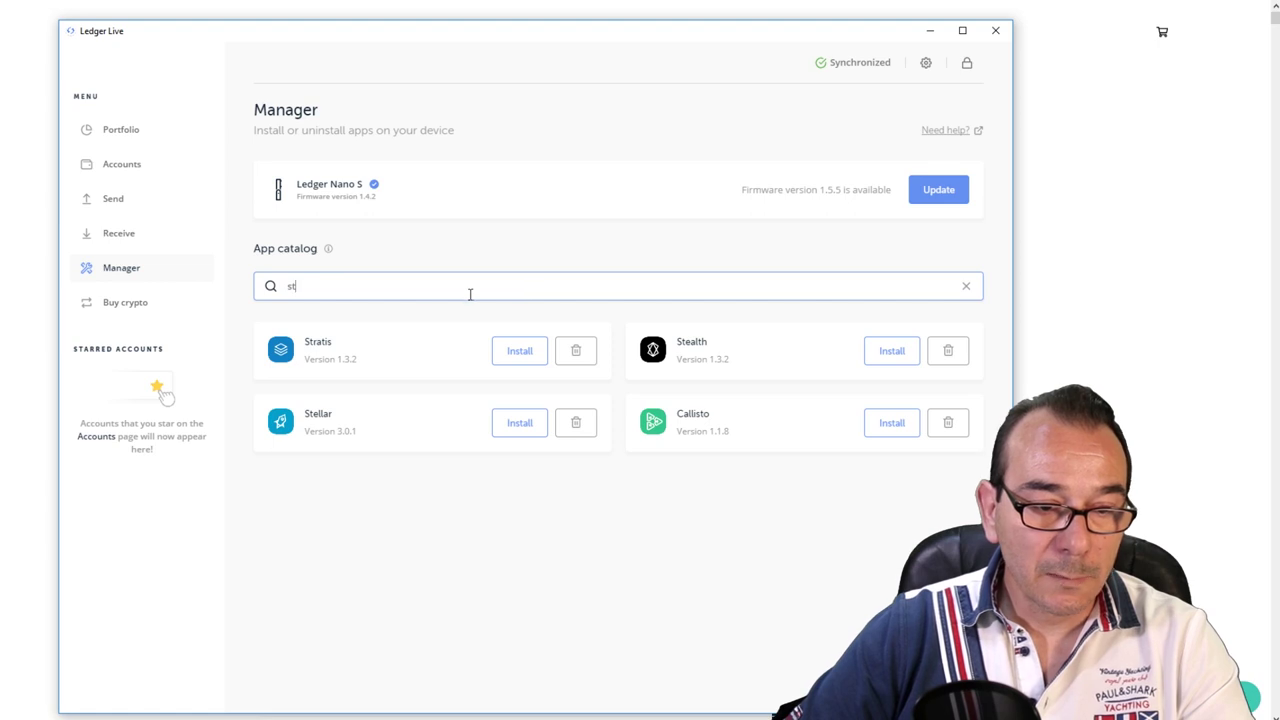
left_click(575, 423)
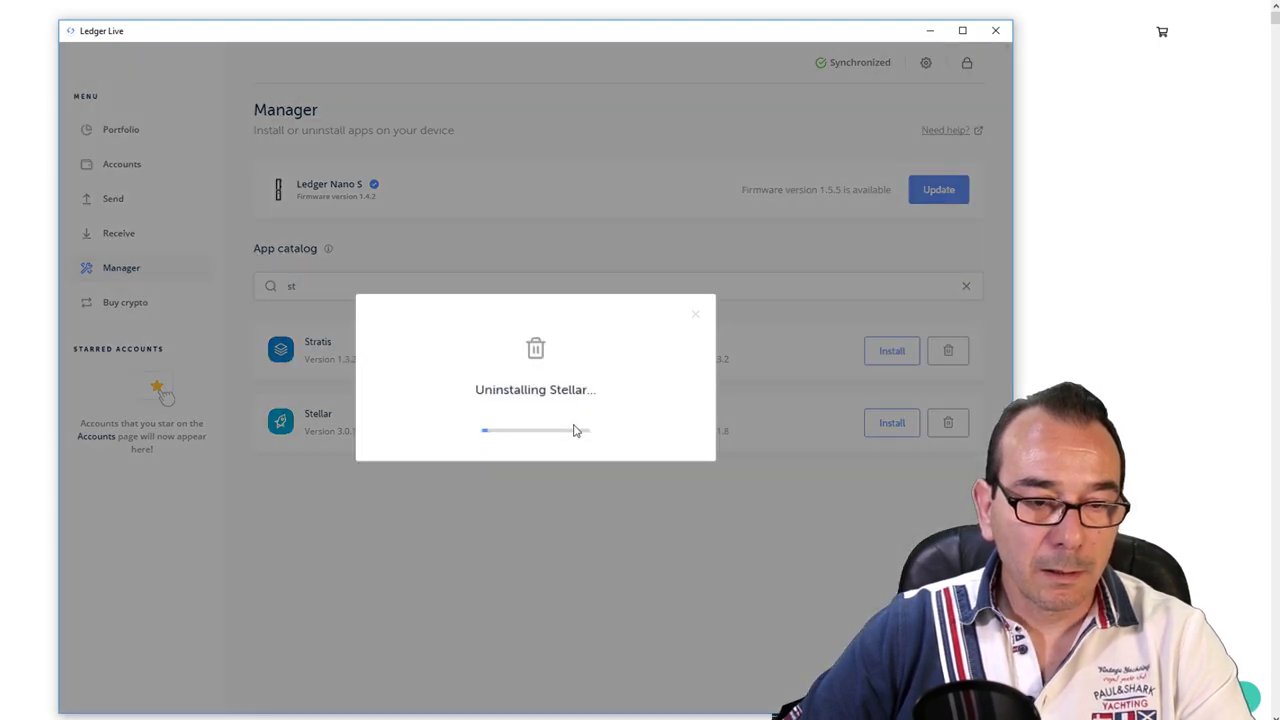
left_click(576, 557)
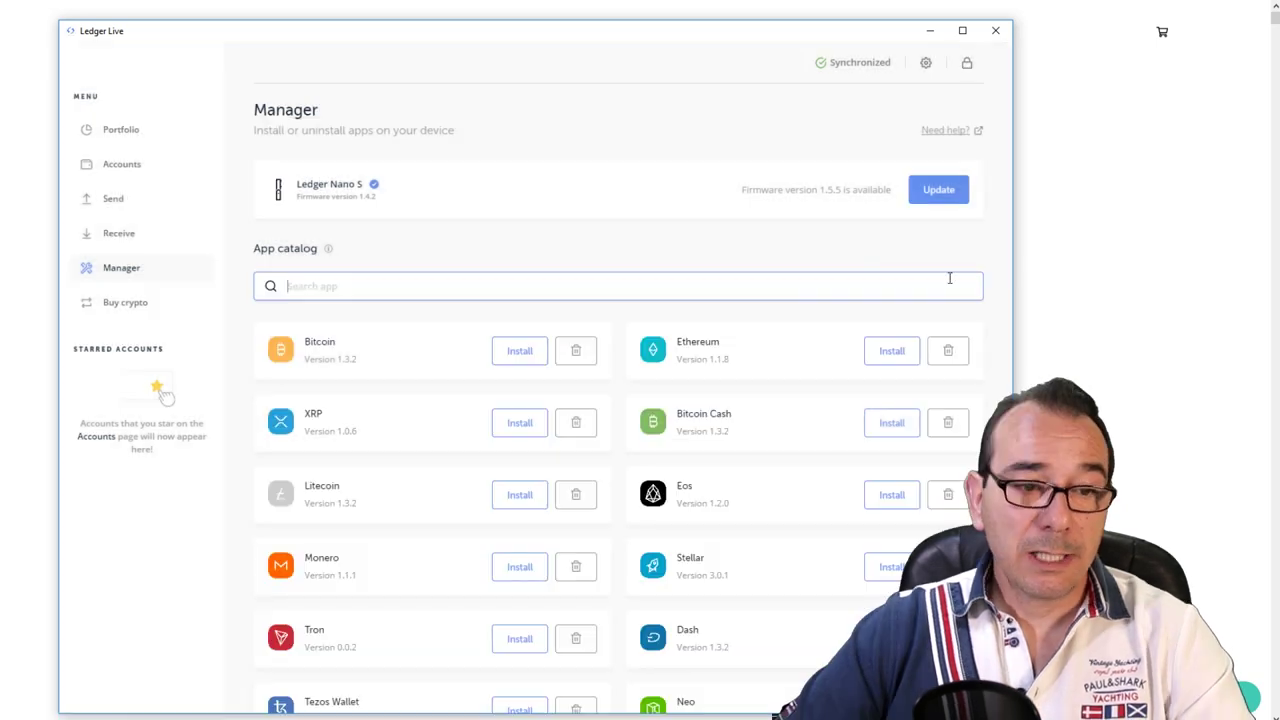
Uninstall the Bitcoin and Ethereum apps from the device, closing each confirmation.
left_click(576, 352)
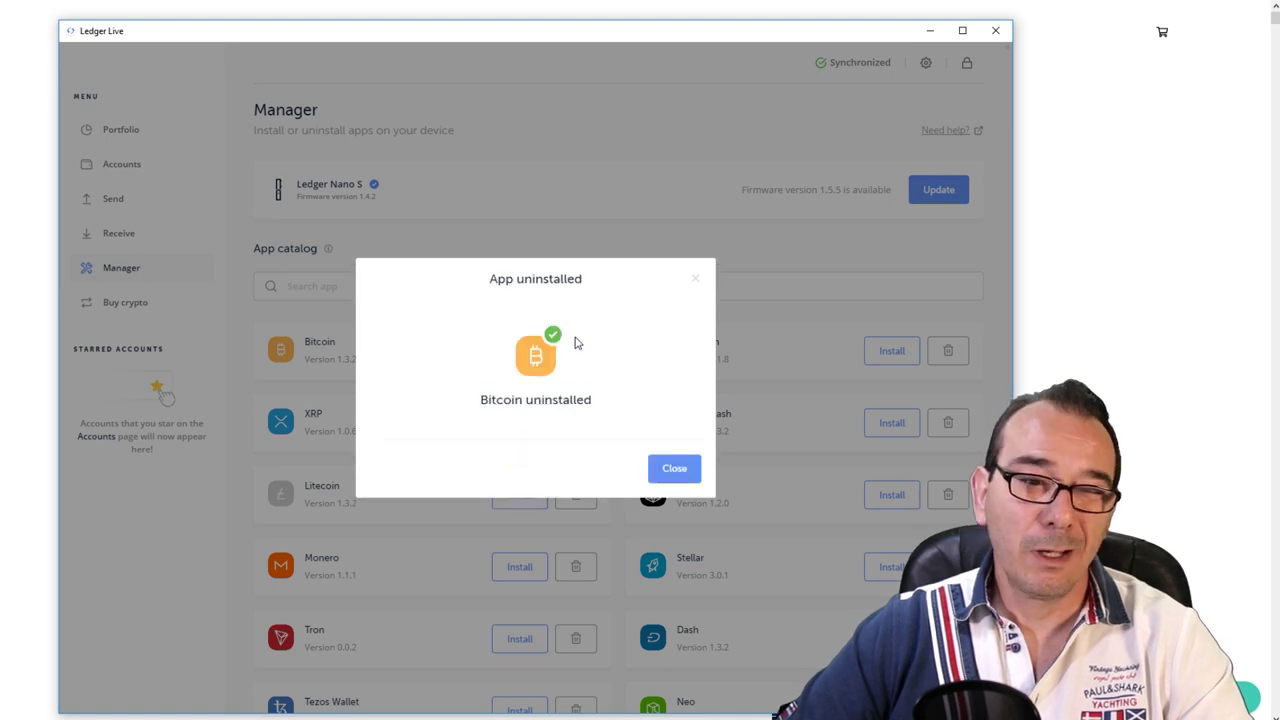
left_click(671, 467)
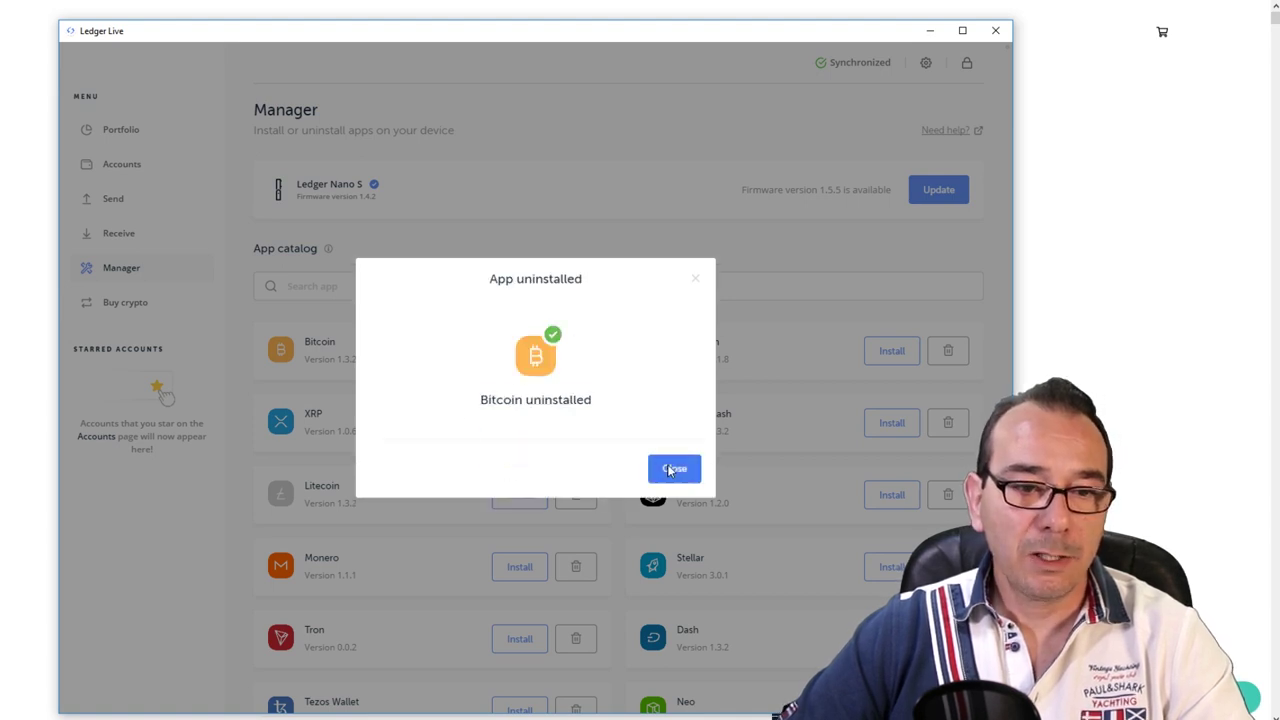
left_click(948, 352)
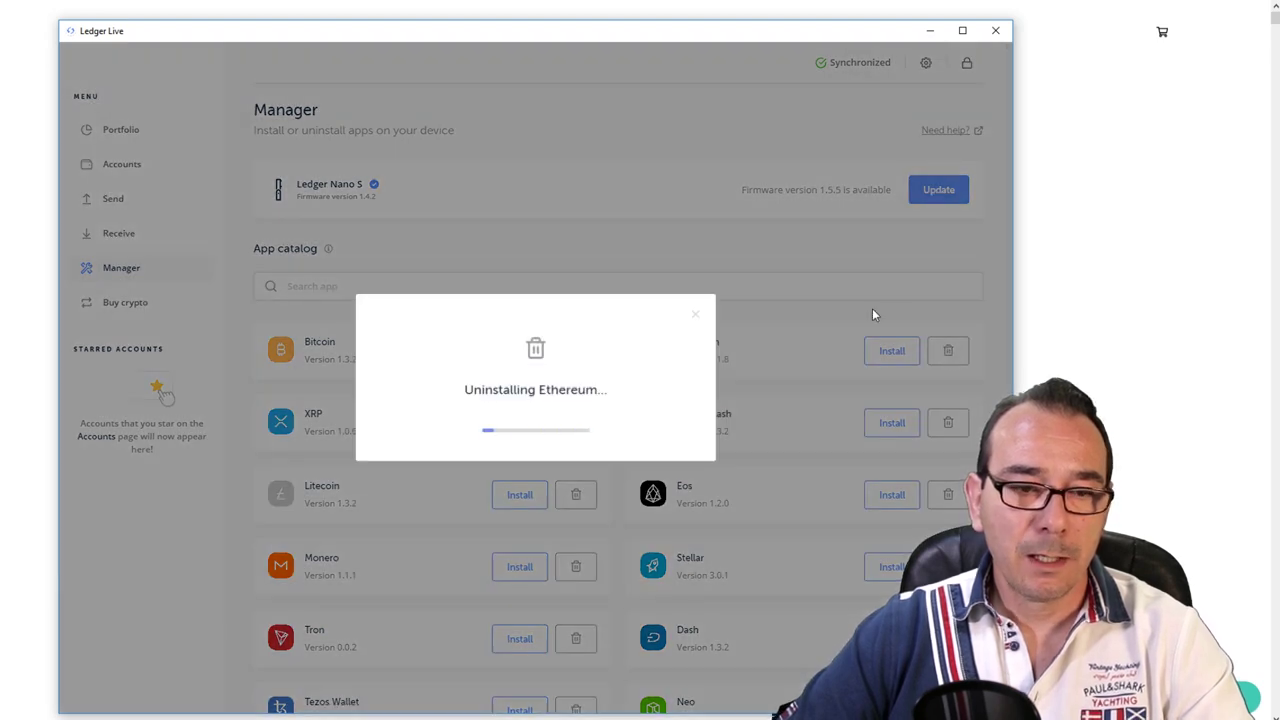
left_click(686, 467)
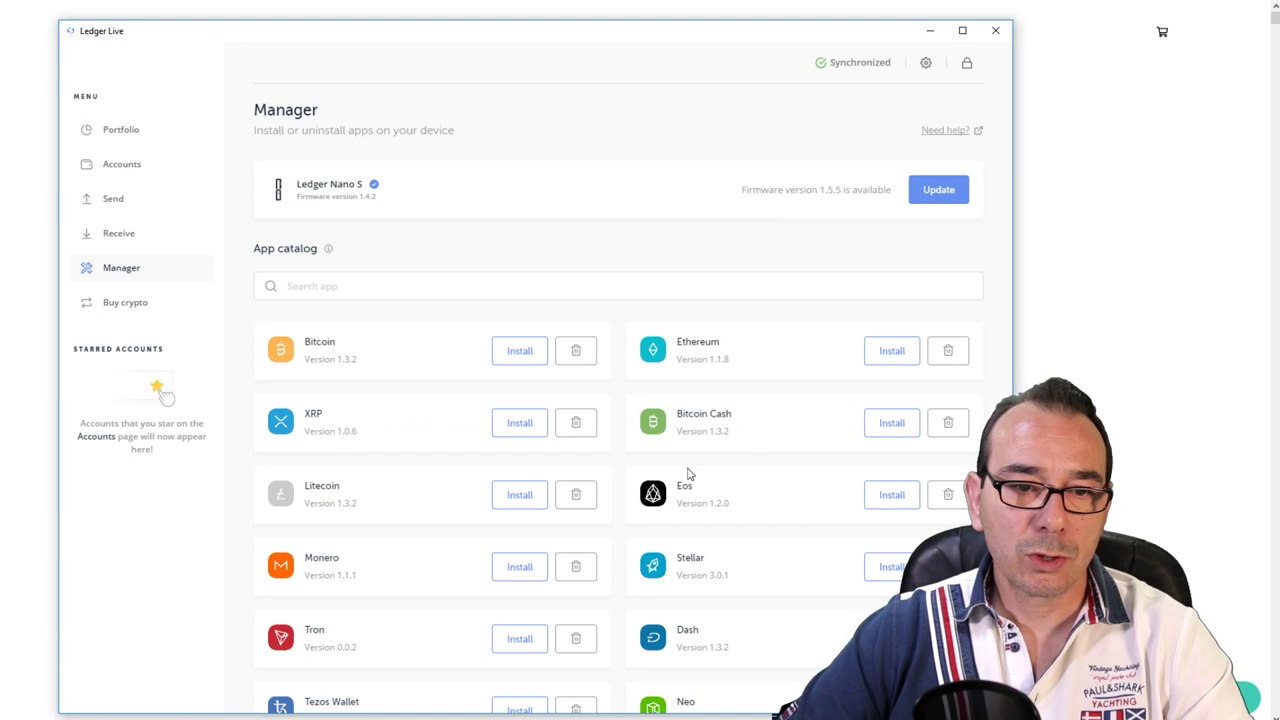
Update the Ledger Nano S to firmware version 1.5.5 and close the update dialog.
left_click(950, 197)
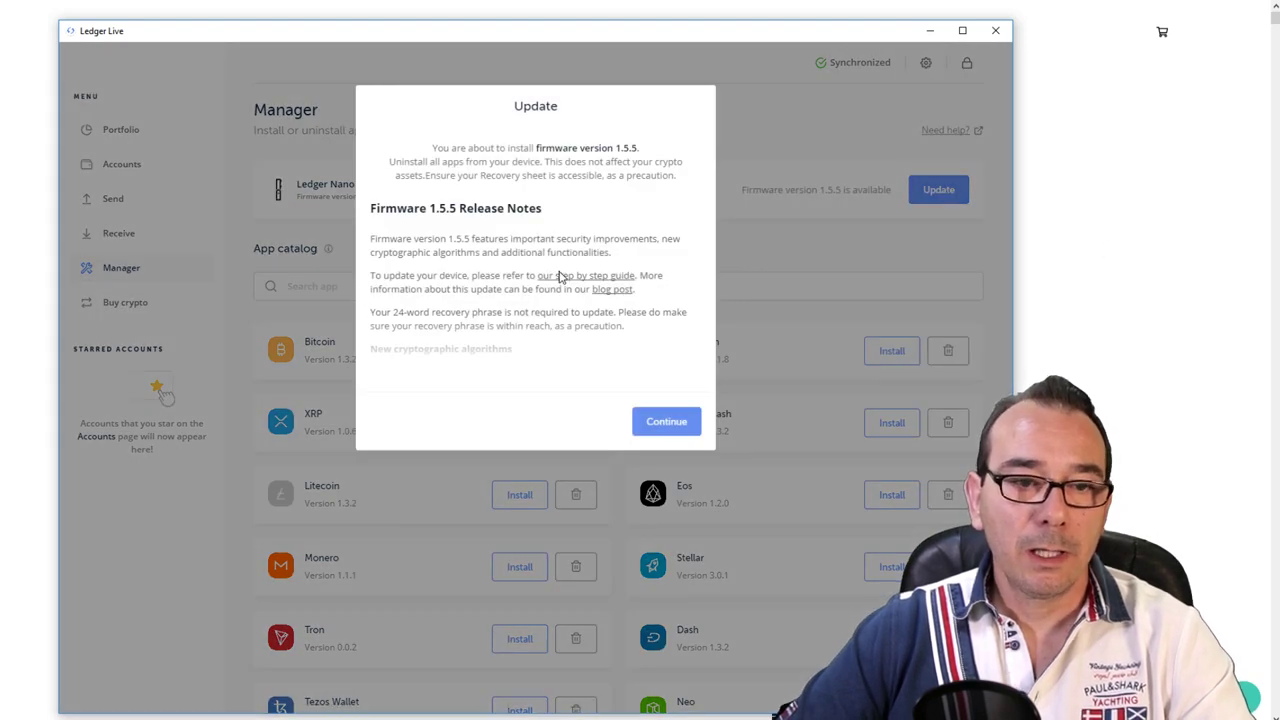
scroll(560, 277, "down", 2)
left_click(660, 423)
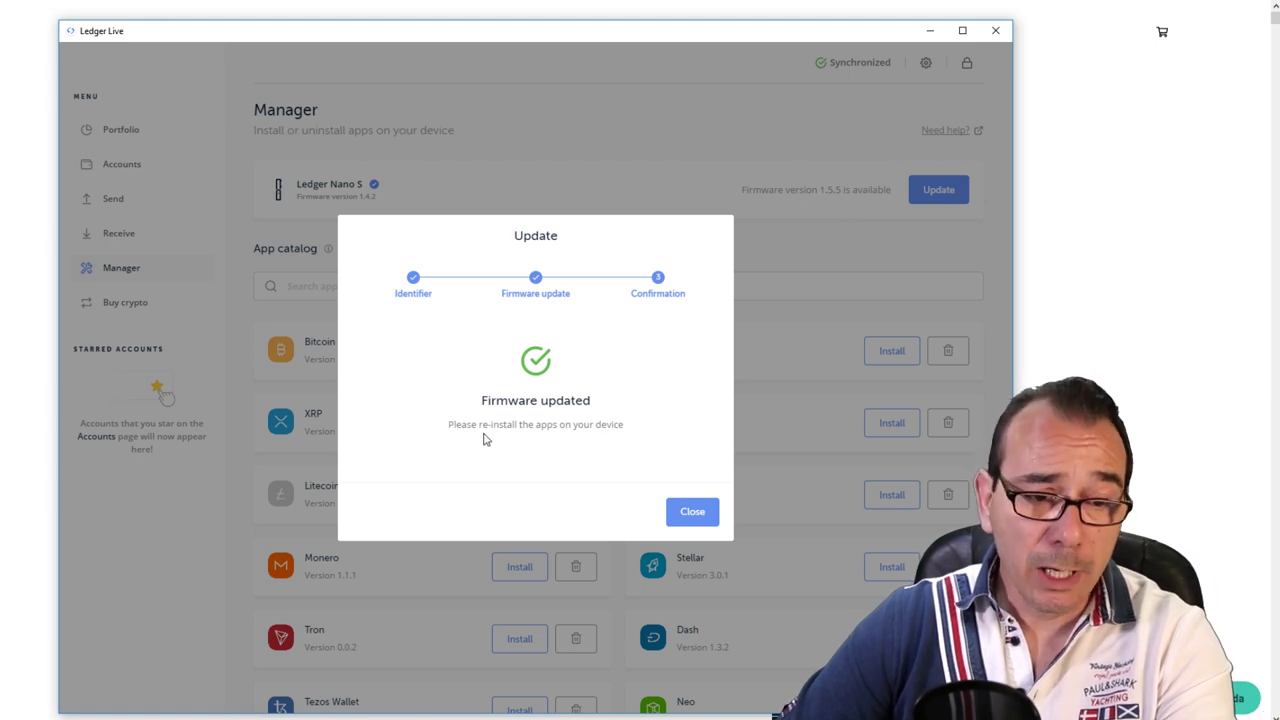
left_click(690, 517)
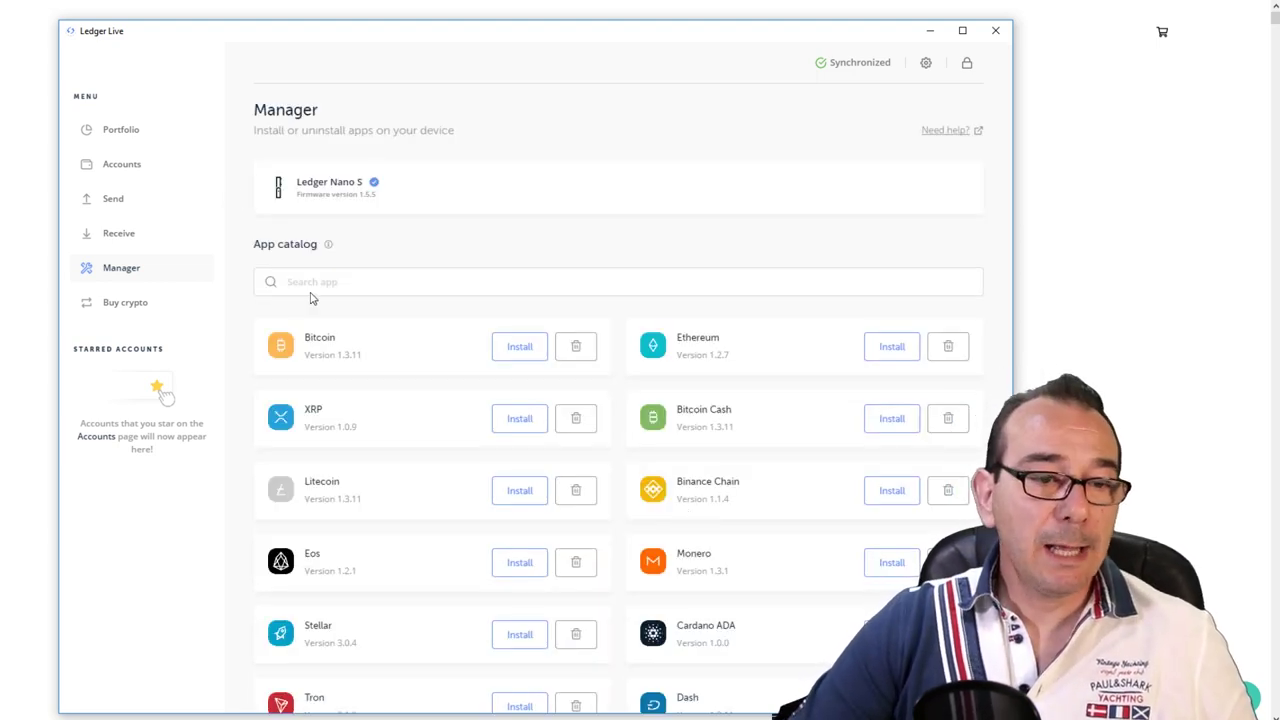
Install the Bitcoin and Ethereum apps on the updated device, without adding new accounts.
left_click(510, 350)
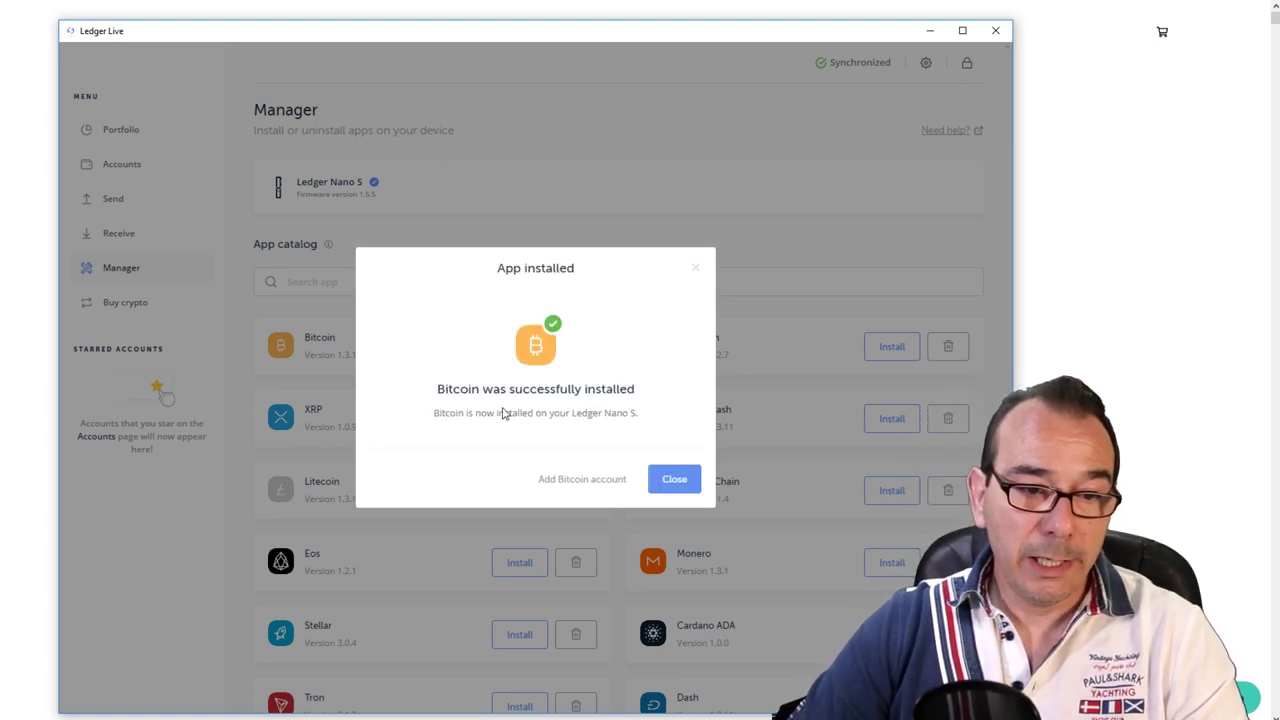
left_click(675, 481)
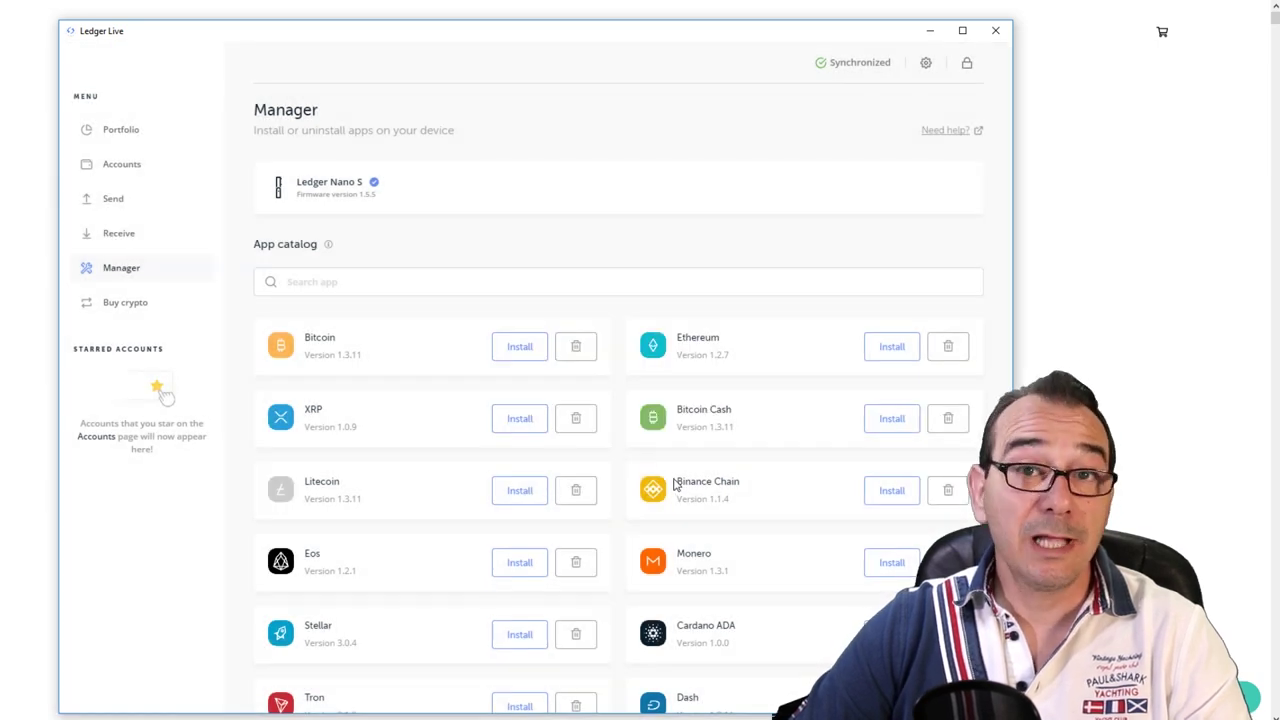
left_click(892, 347)
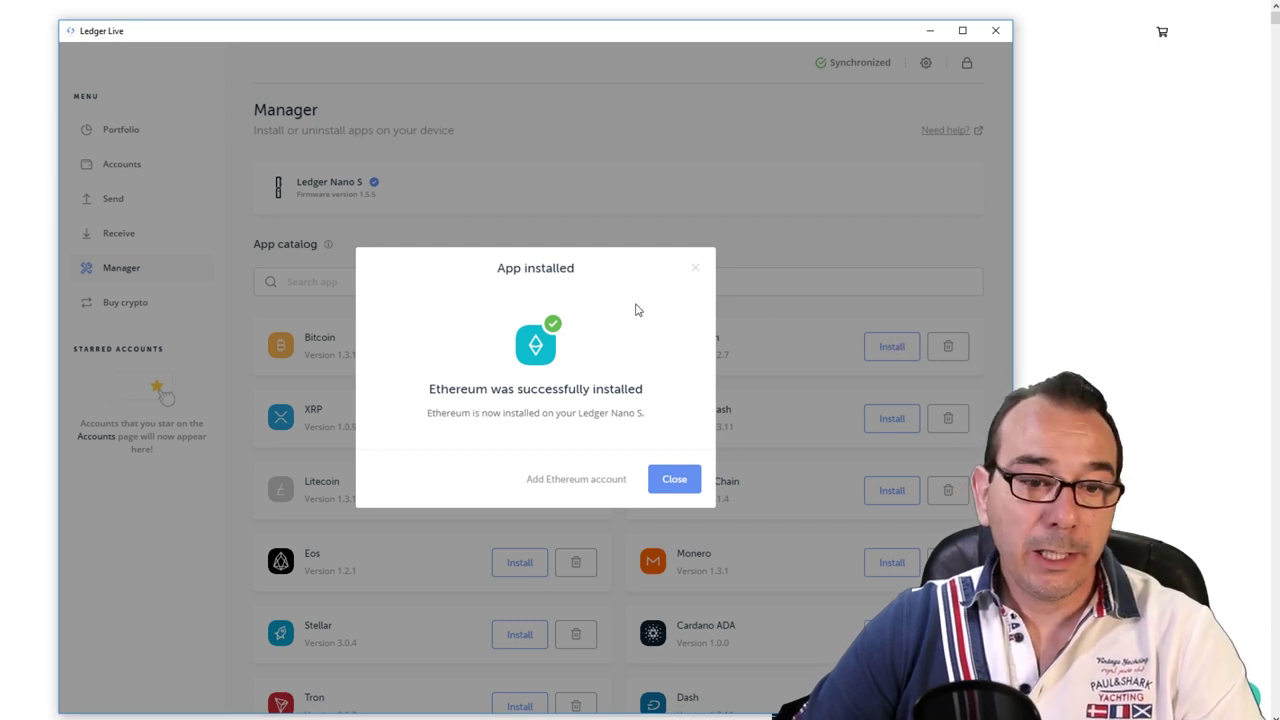
left_click(686, 485)
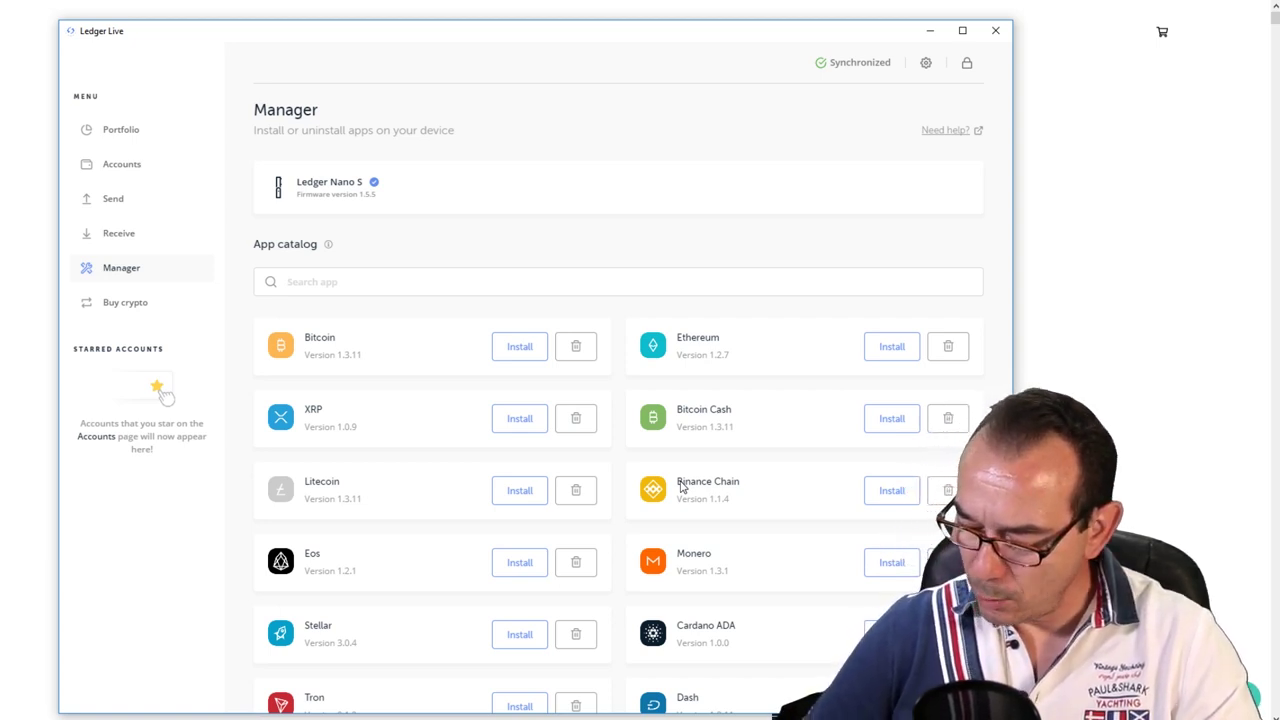
Return to the portfolio and look over the weekly total balance chart.
left_click(119, 134)
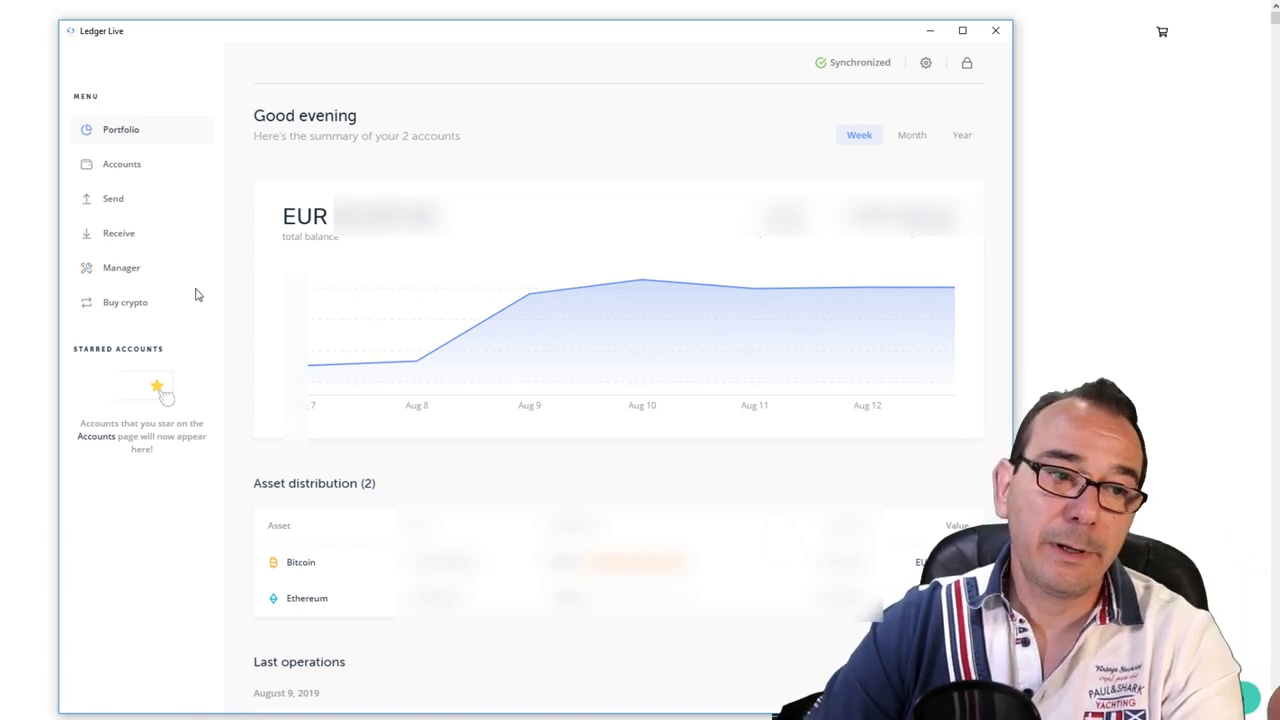
mouse_move(257, 314)
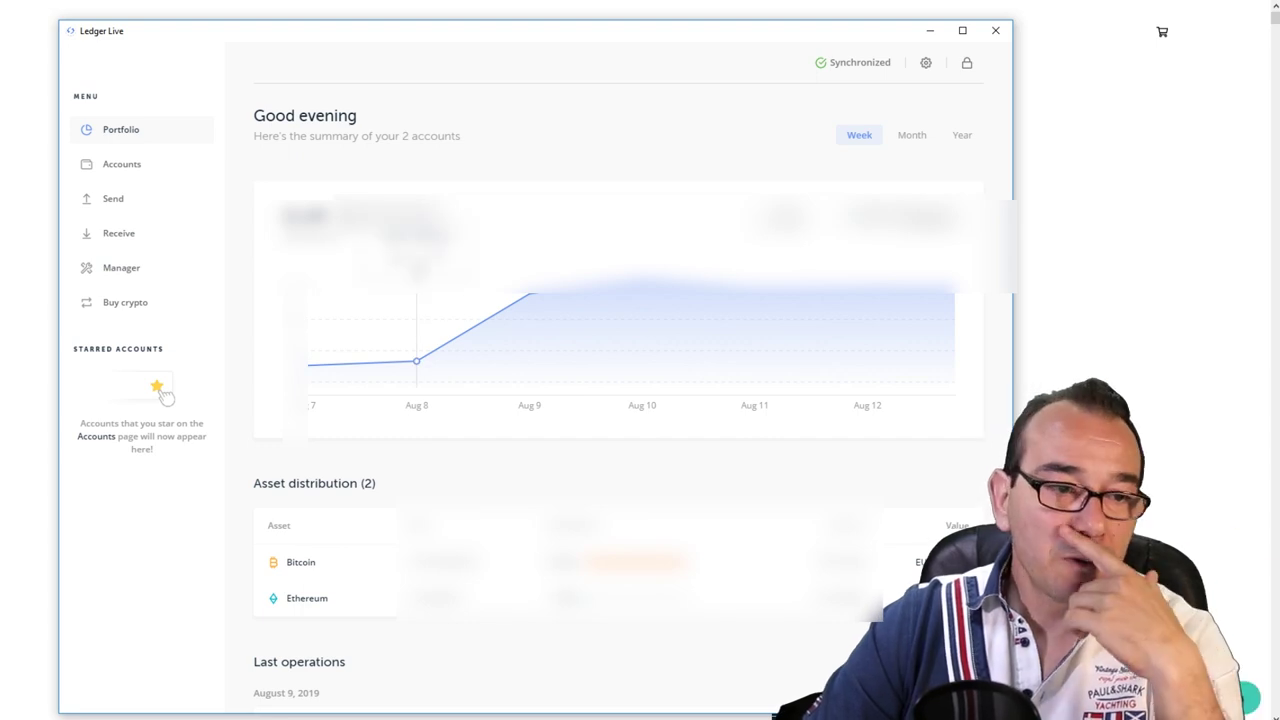
mouse_move(713, 379)
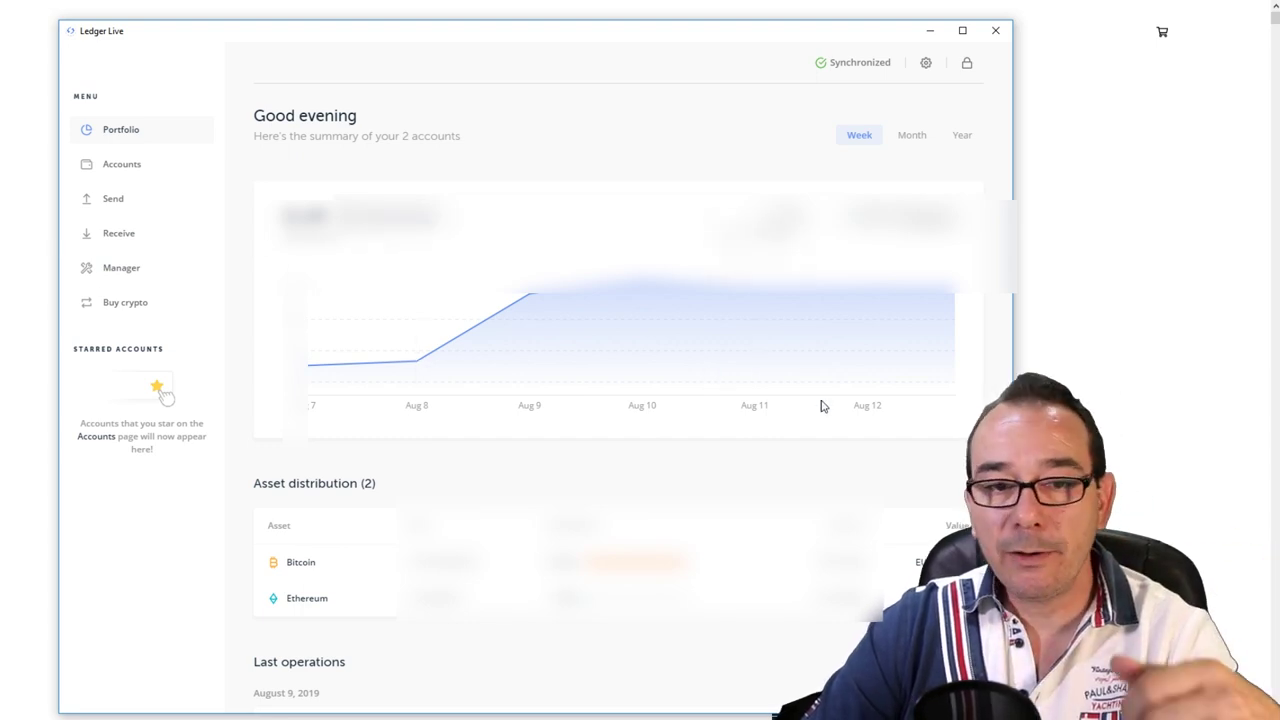